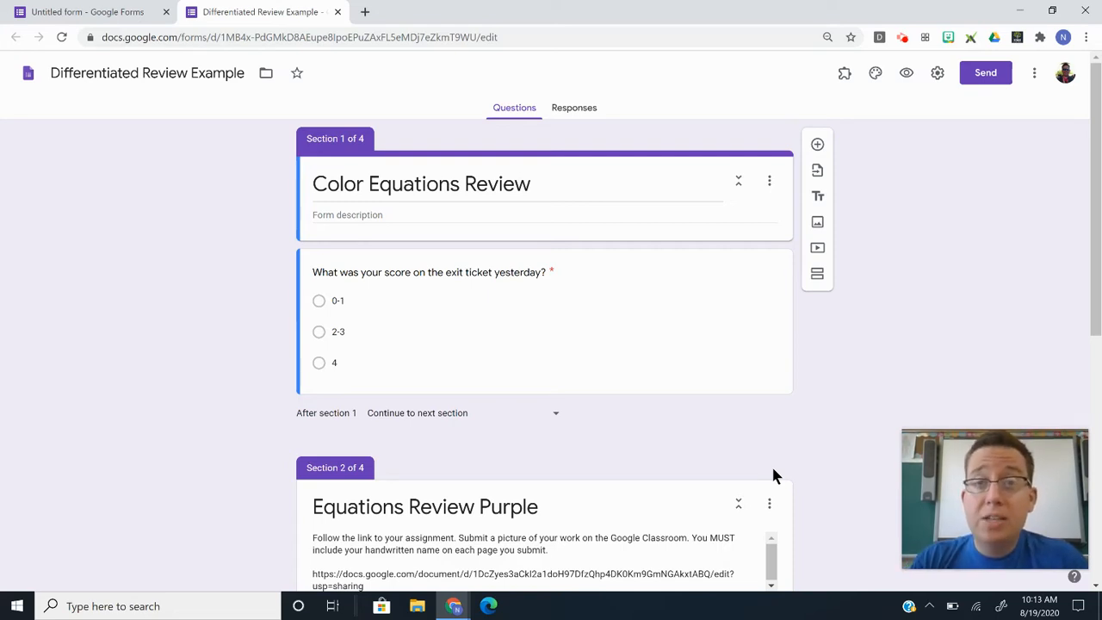
Review the example form's score-based section routing, then move to the blank Untitled form.
left_click(558, 340)
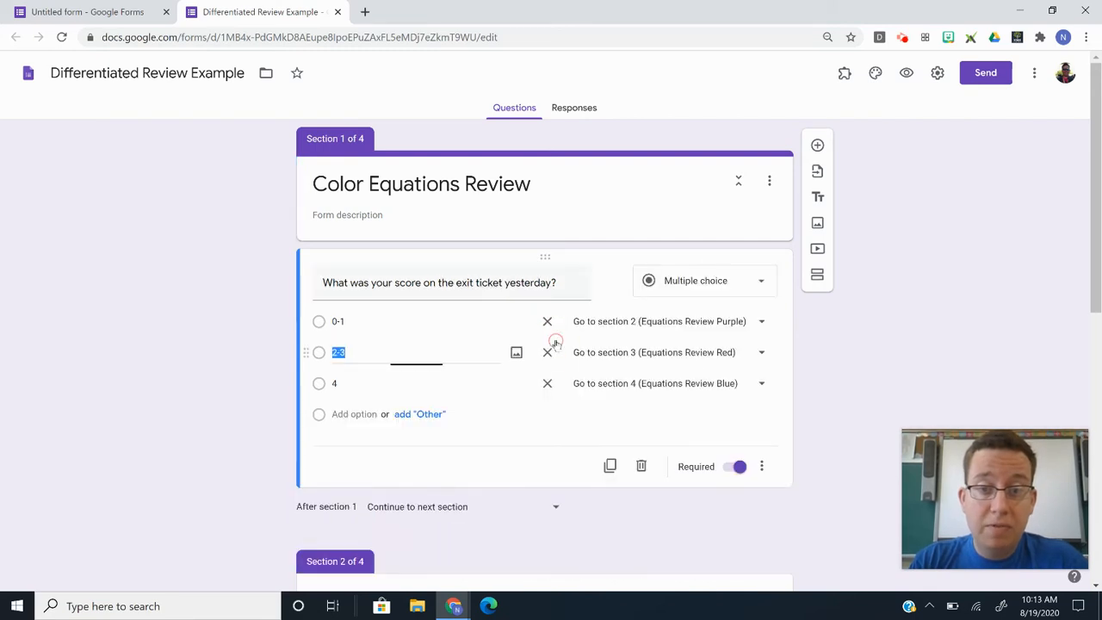
left_click(222, 315)
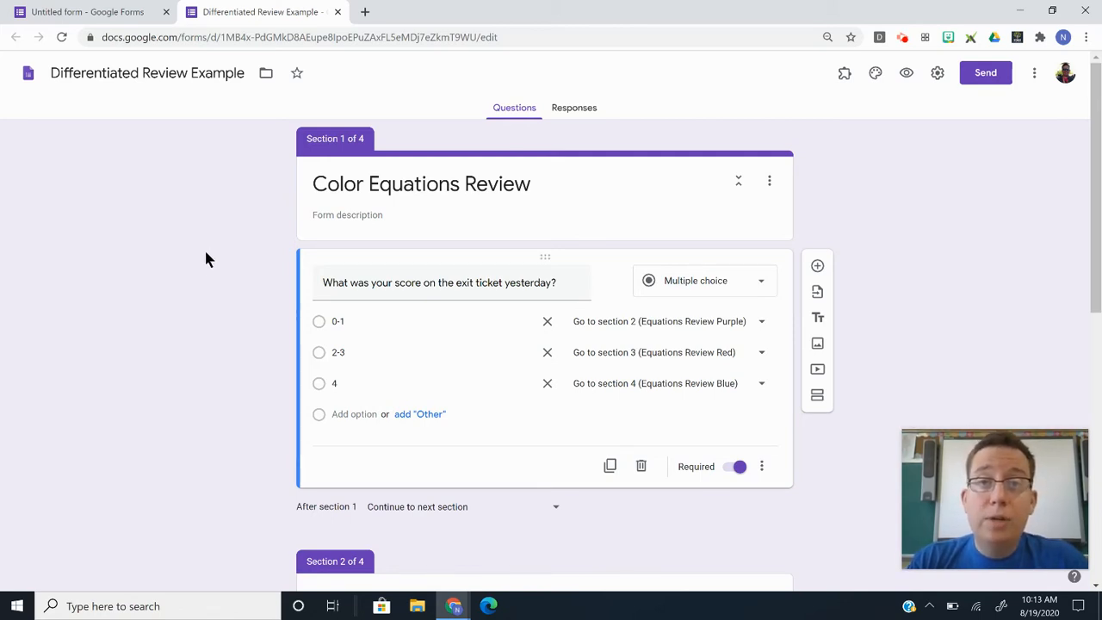
left_click(109, 14)
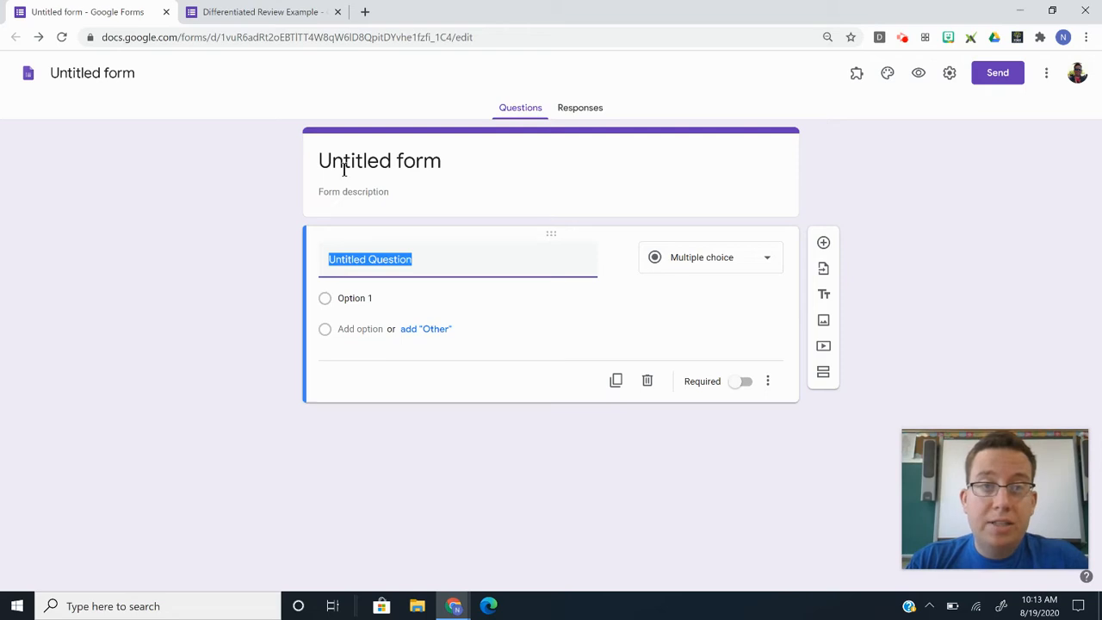
left_click(874, 195)
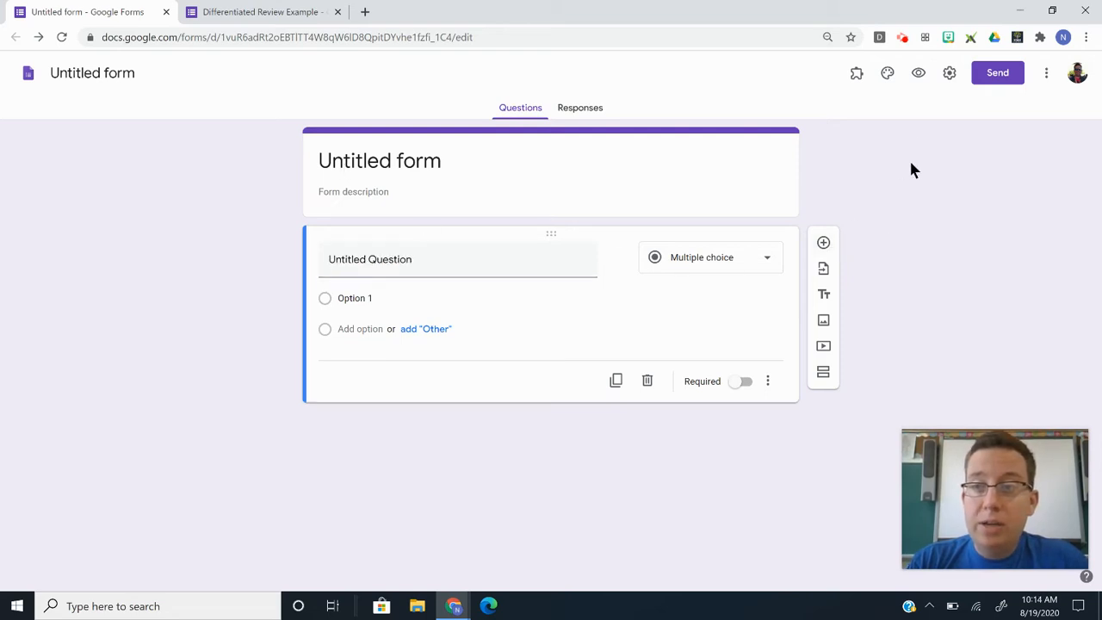
Make the form a quiz that releases grades immediately with correct answers hidden.
left_click(950, 75)
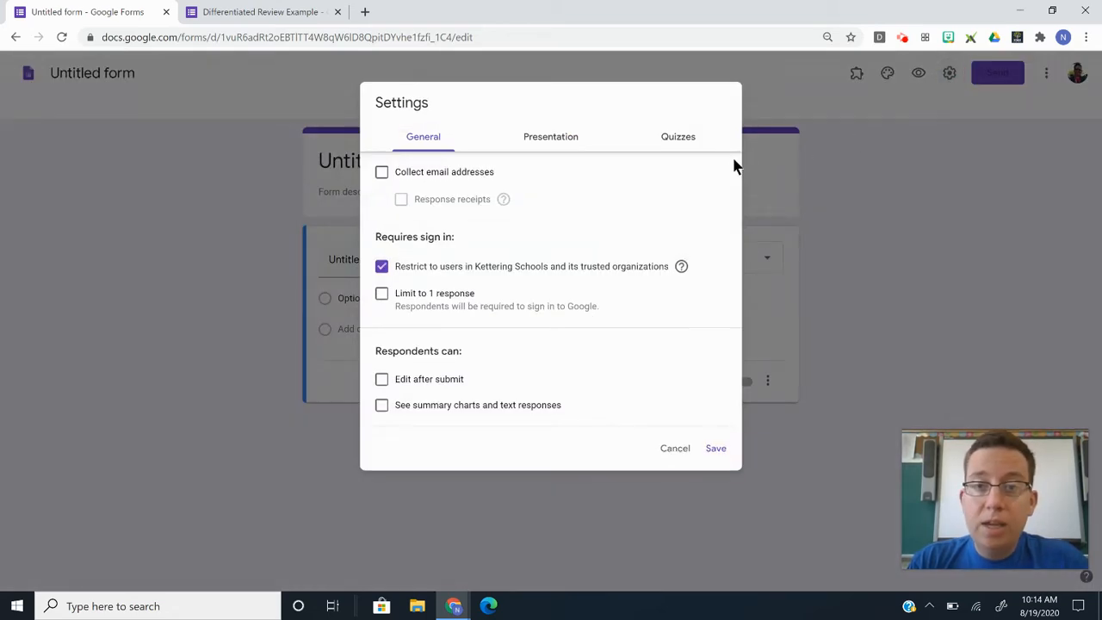
left_click(679, 136)
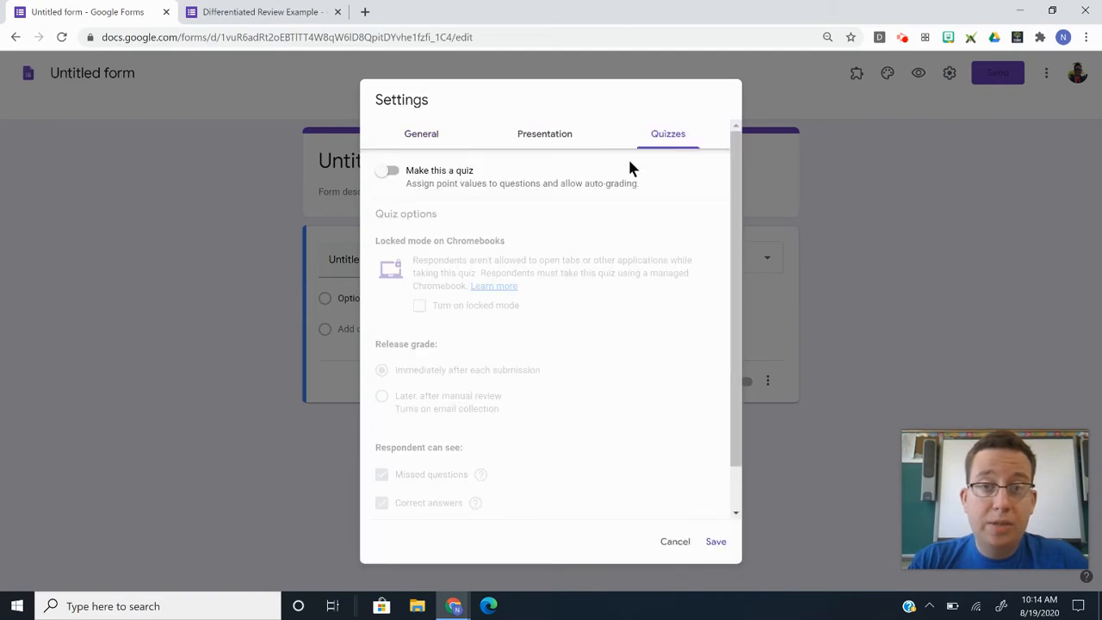
left_click(386, 177)
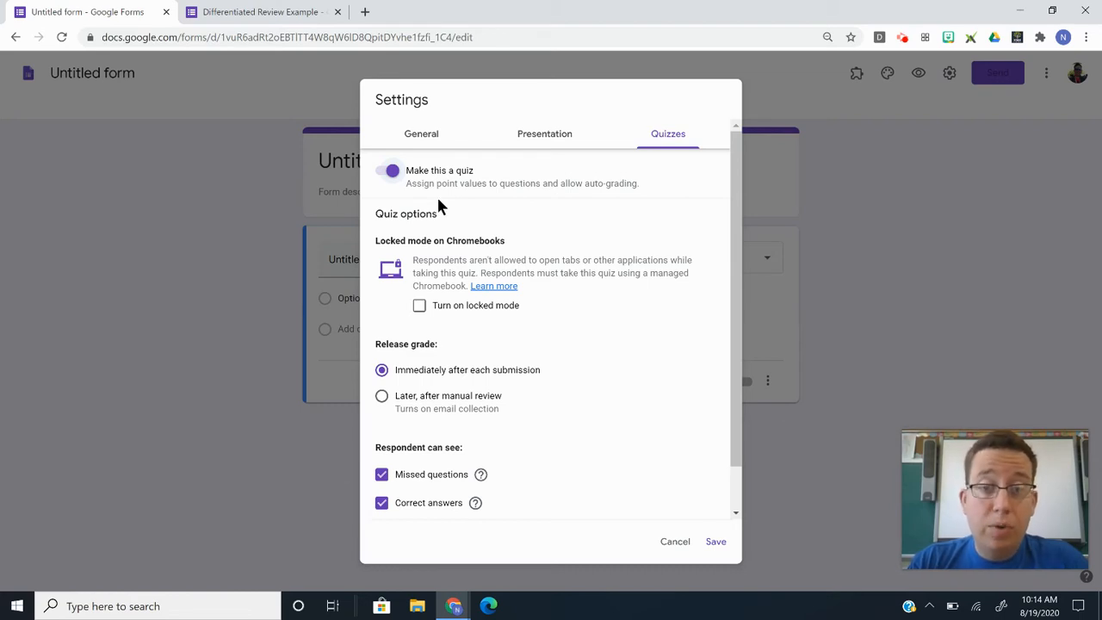
scroll(468, 371, "down", 1)
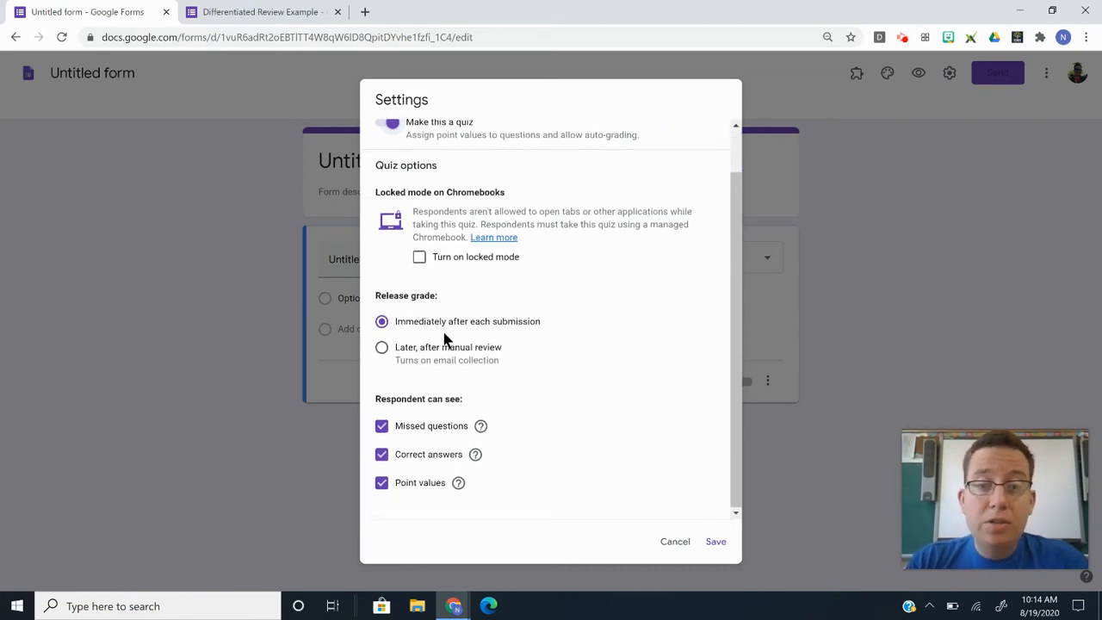
left_click(432, 457)
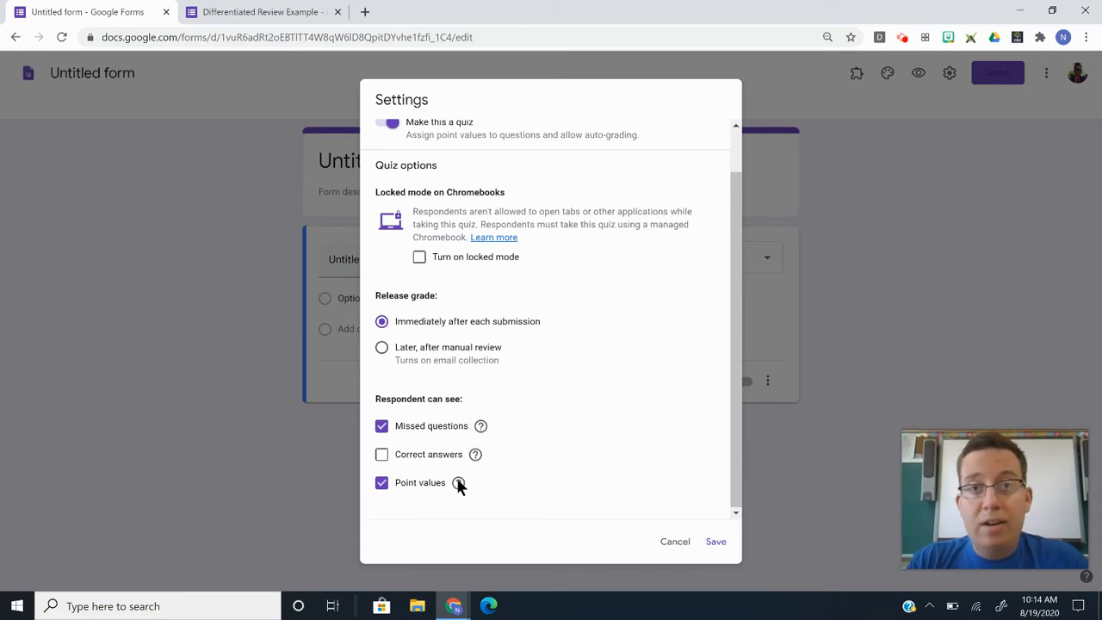
left_click(716, 546)
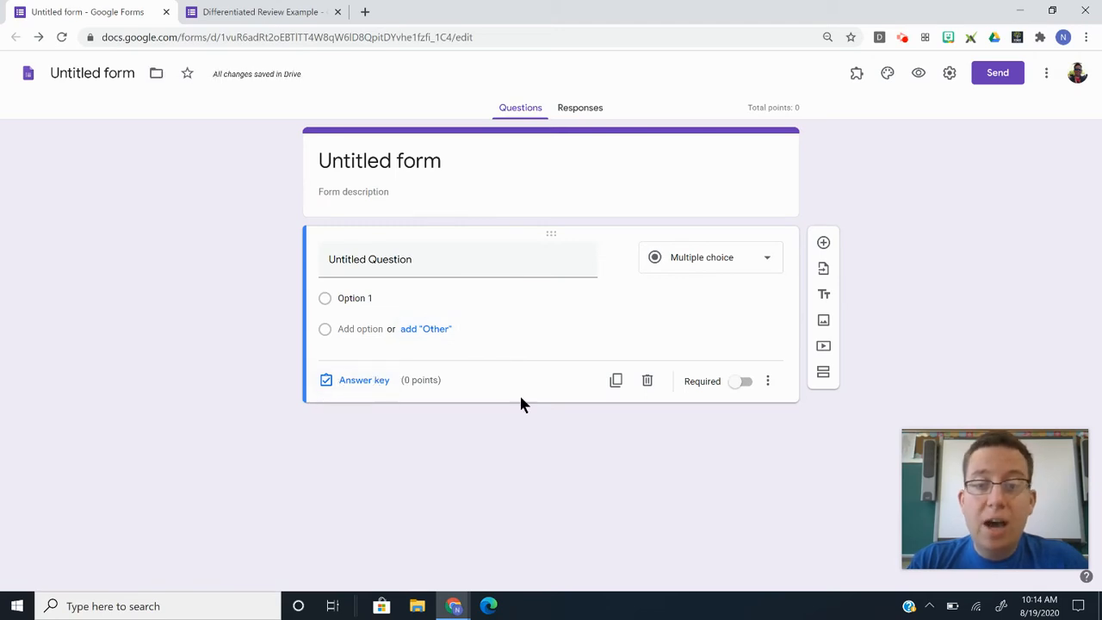
Title the first question 'What worksheet did you do?' with choices Purple, Red and Blue.
left_click(409, 255)
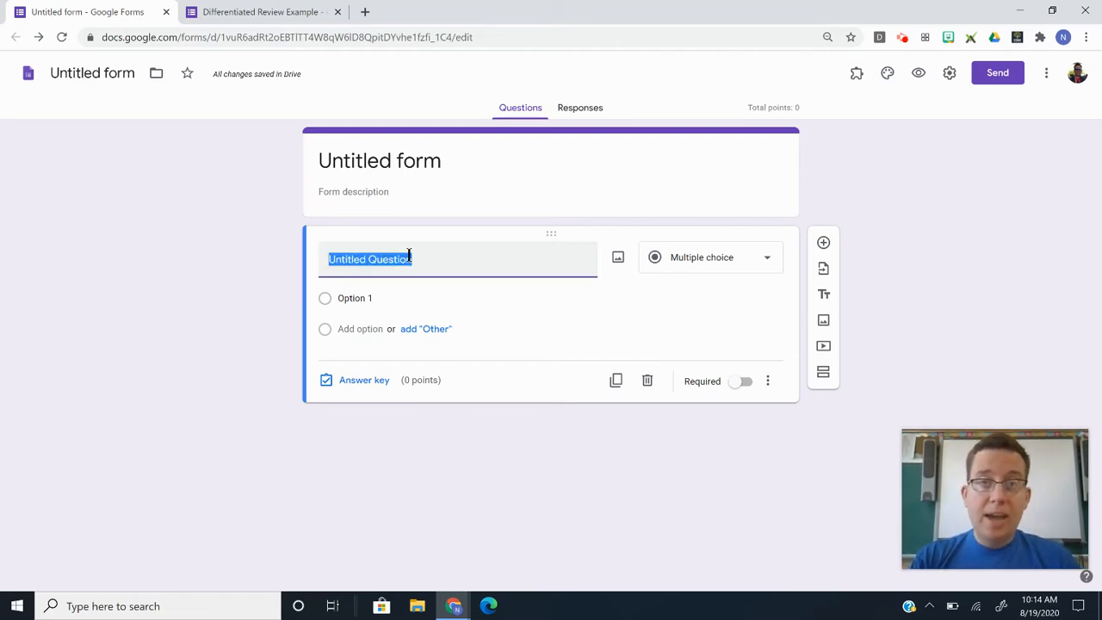
type("What ")
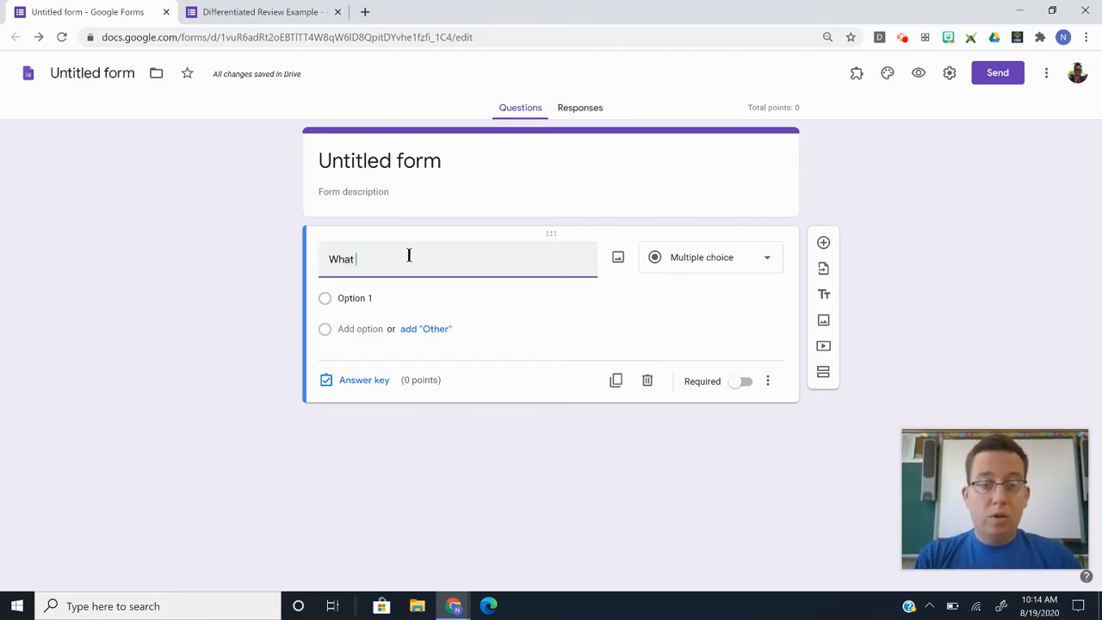
type("worksheet did you do>")
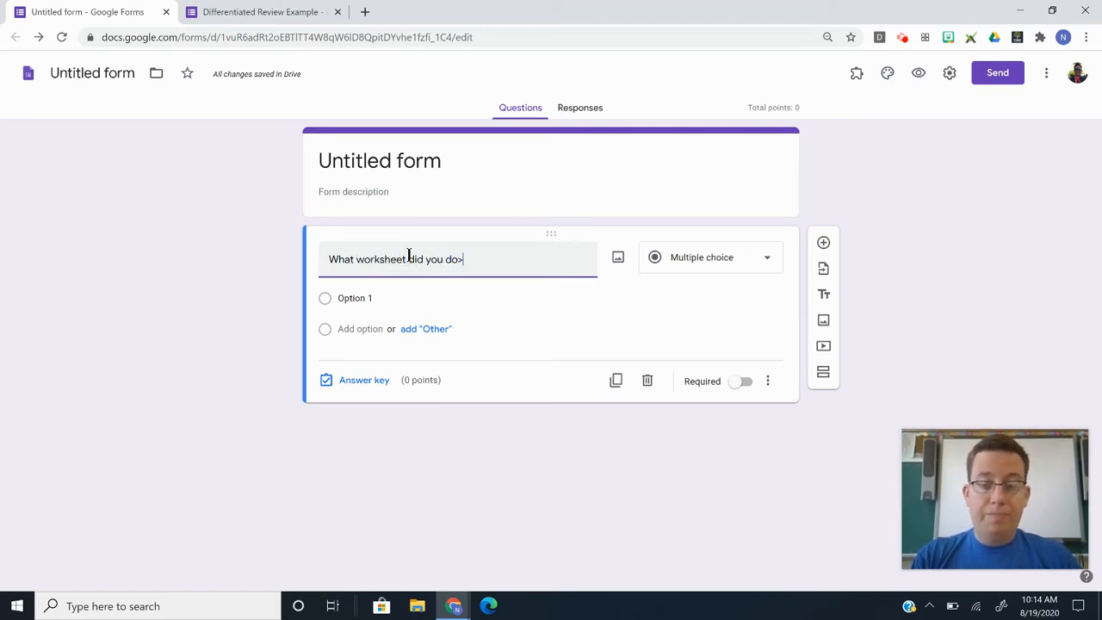
key("BackSpace")
type("?")
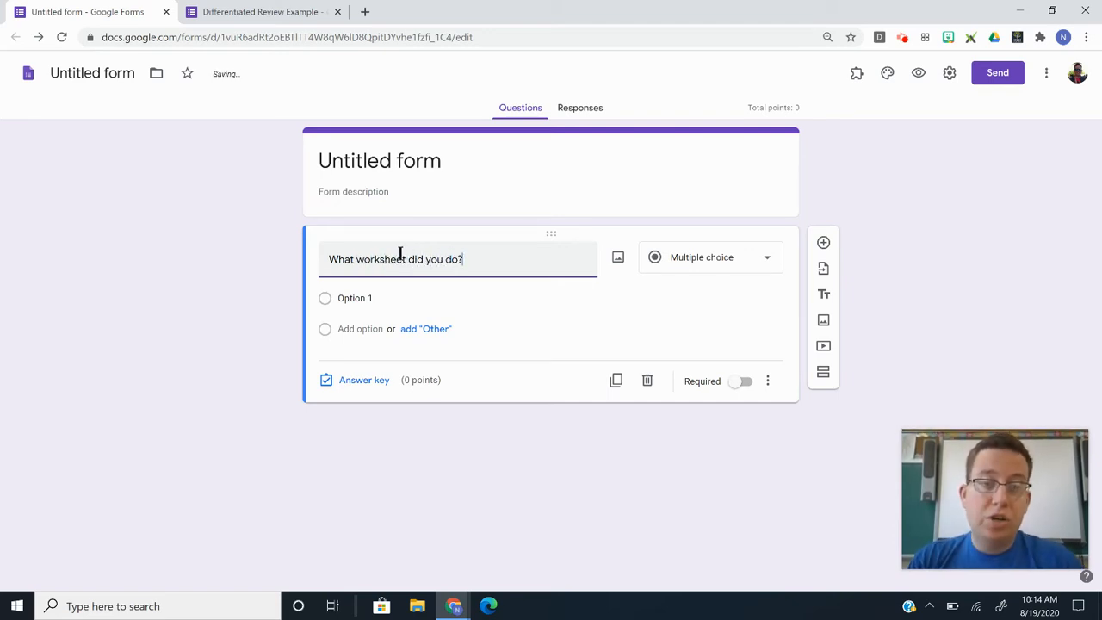
left_click(366, 297)
type("Purple")
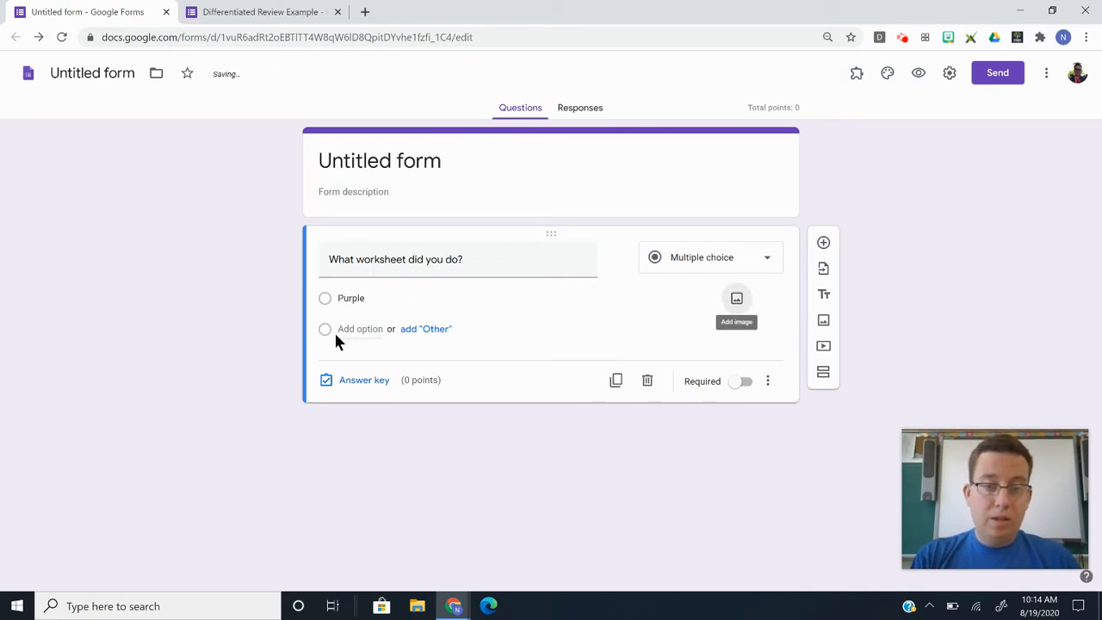
left_click(345, 329)
type("Red")
left_click(359, 360)
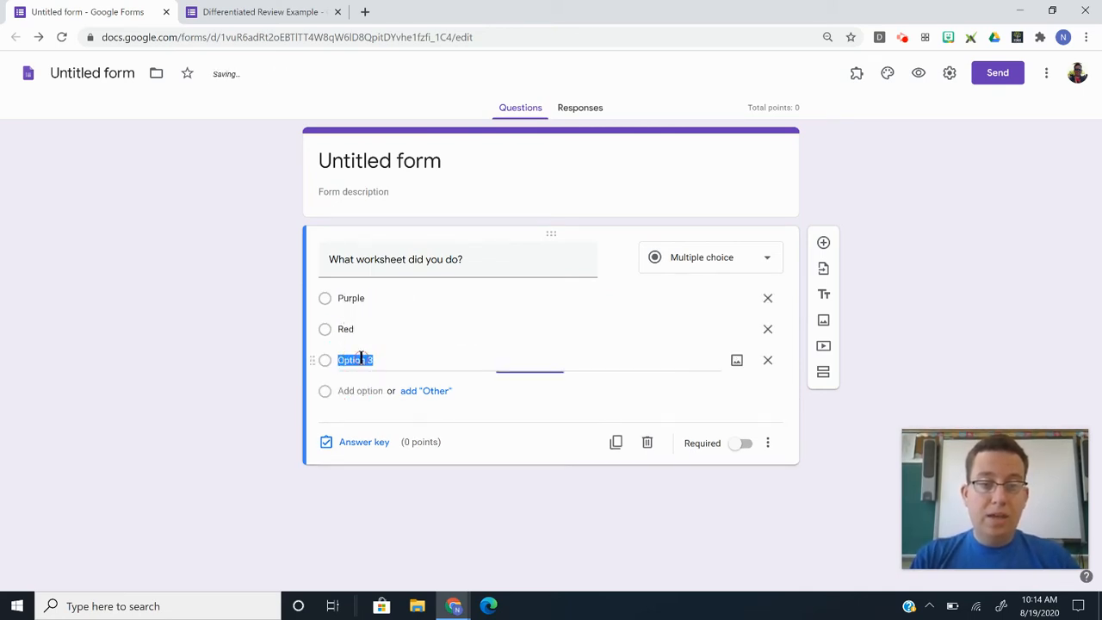
type("Blue")
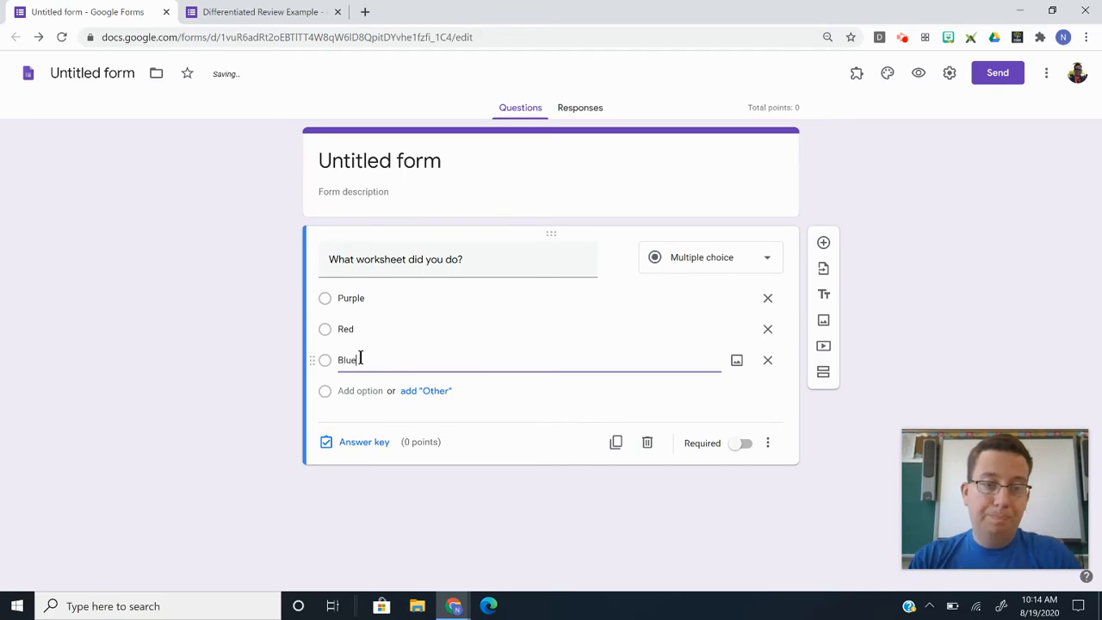
left_click(247, 318)
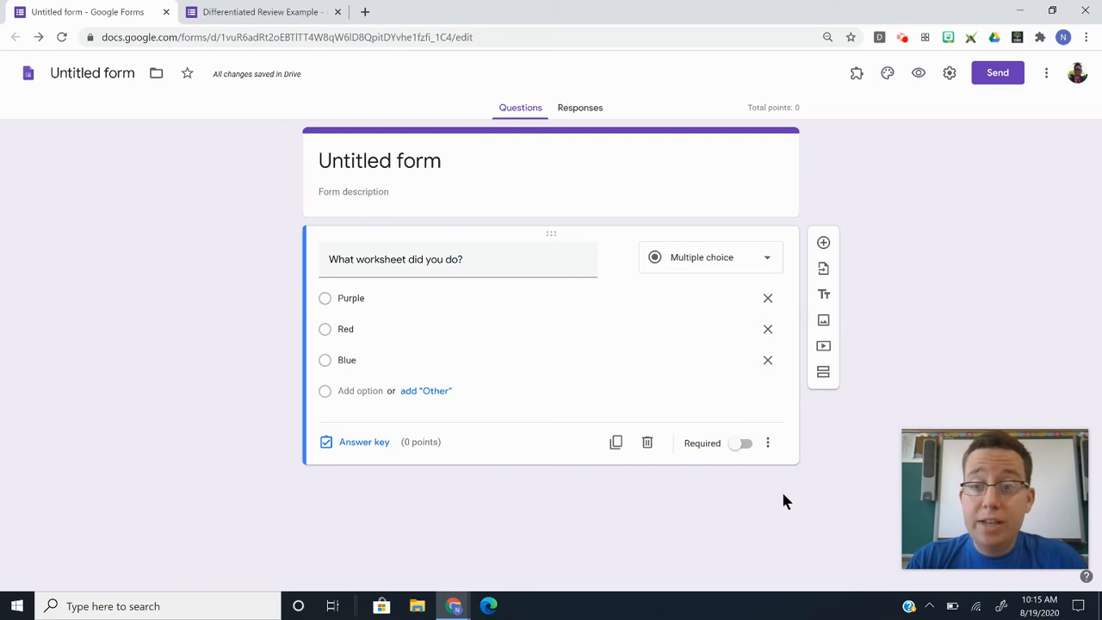
Add two new sections after the question and title section 2 'Purple Worksheet'.
left_click(823, 372)
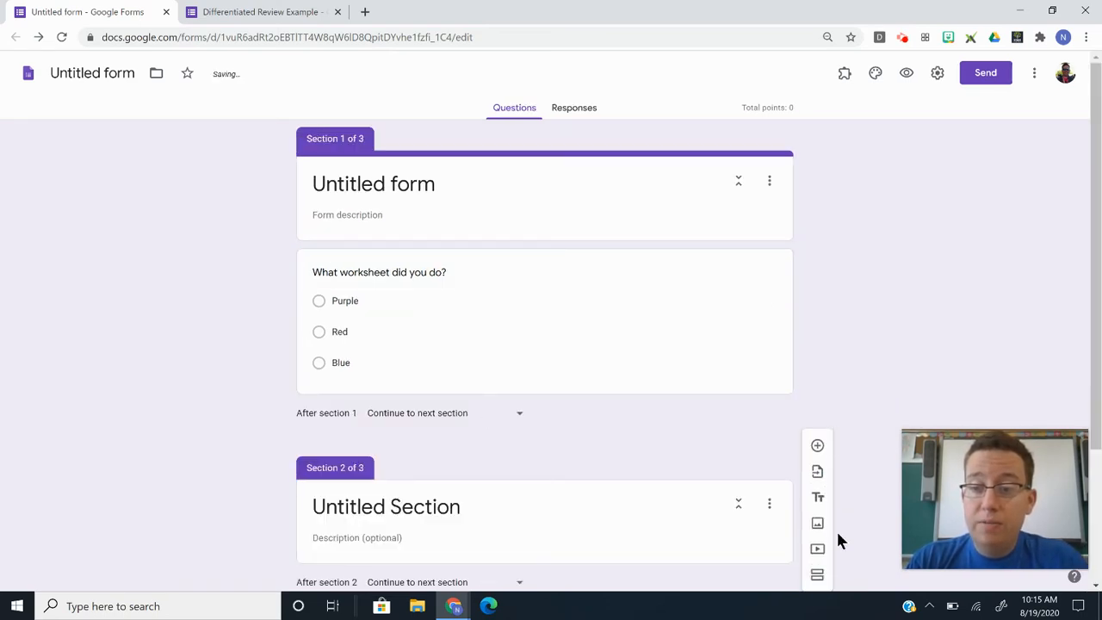
left_click(818, 575)
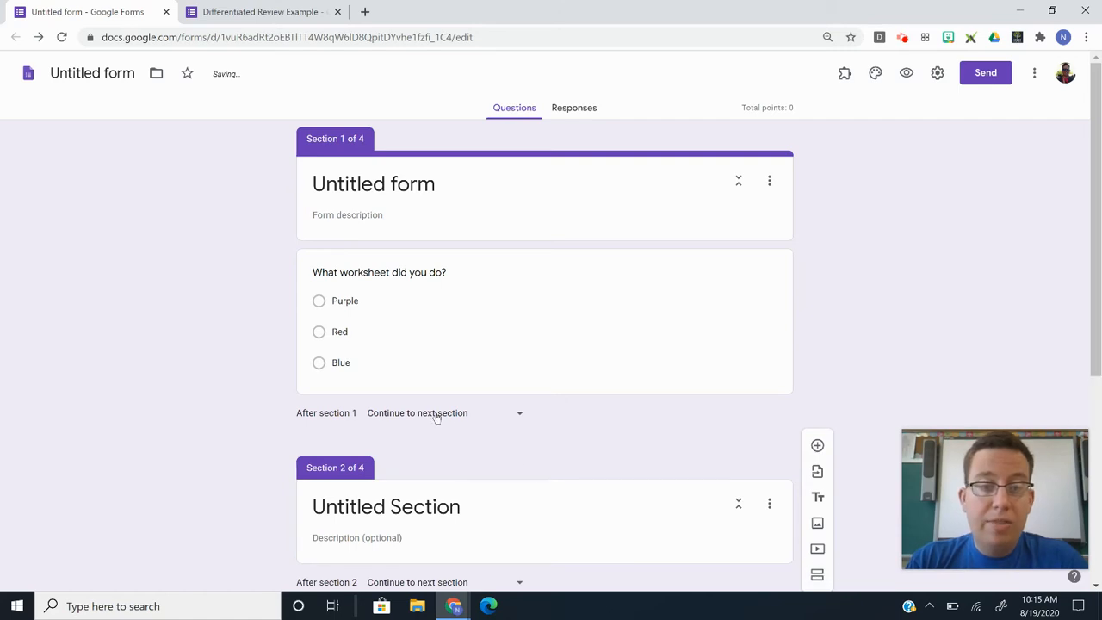
left_click(373, 504)
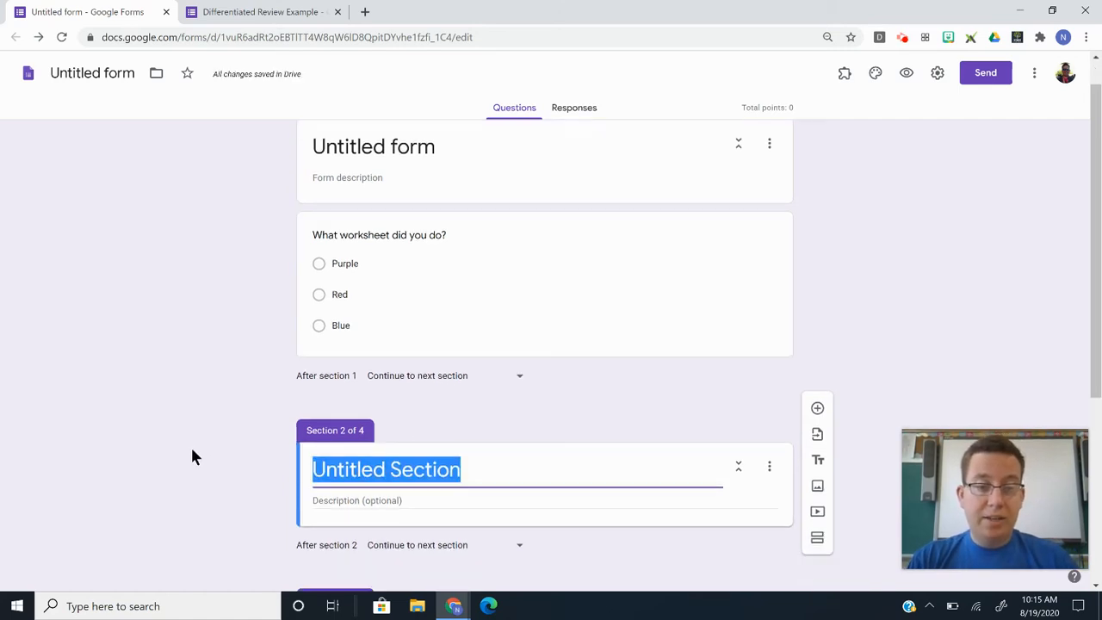
type("Purple")
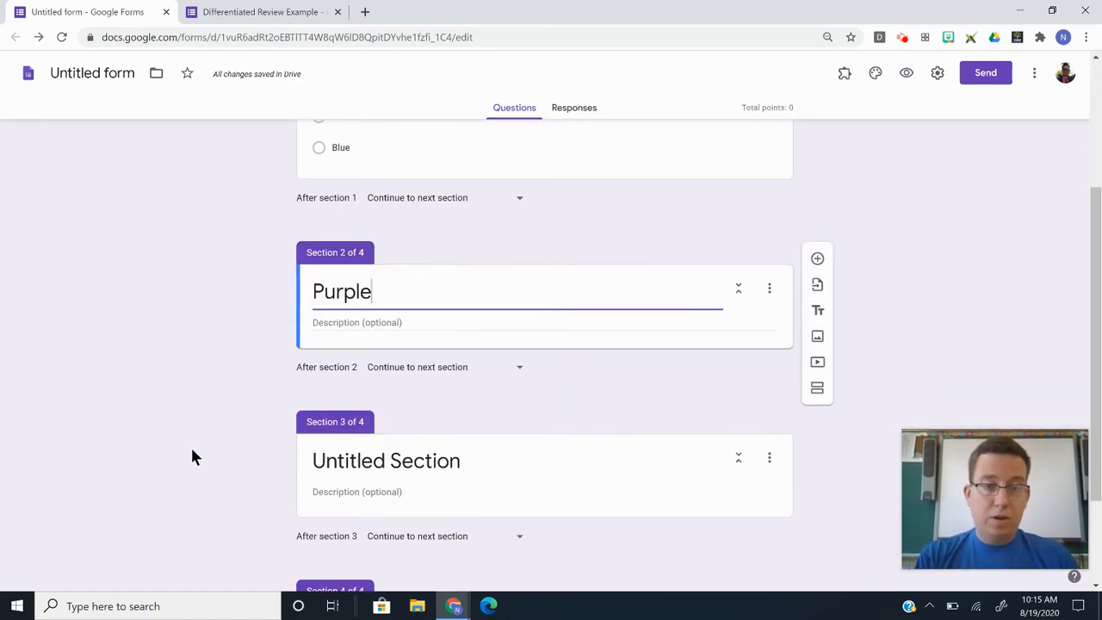
type(" Worksheet")
Title the next two sections 'Red Worksheet' and 'Blue Worksheet'.
scroll(370, 405, "down", 1)
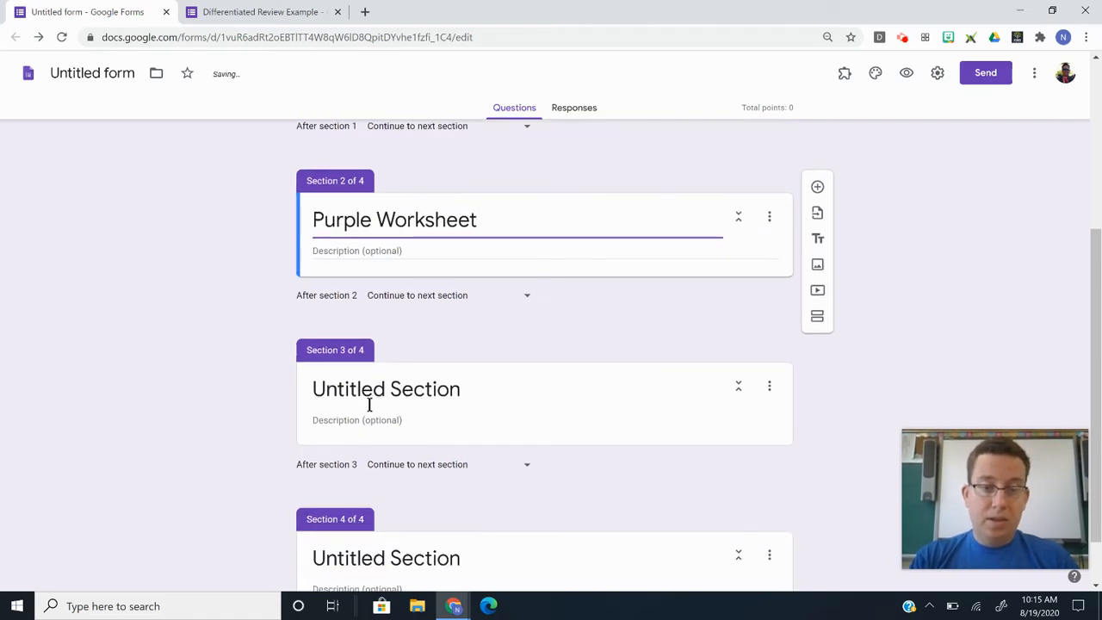
left_click(370, 403)
type("Red Works")
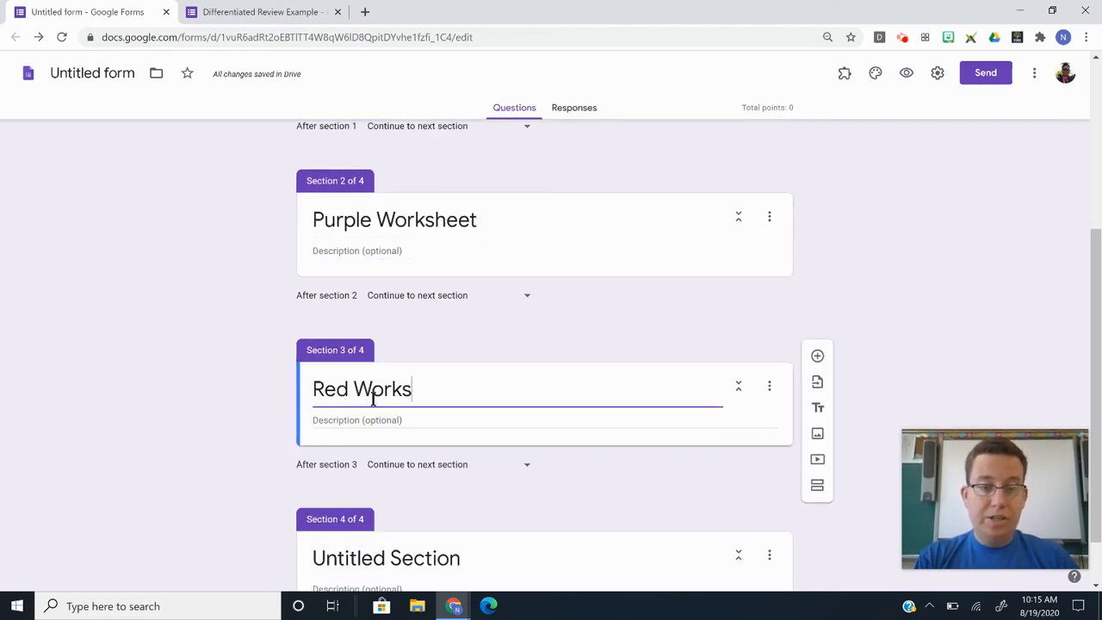
type("heet")
scroll(345, 414, "down", 1)
left_click(368, 486)
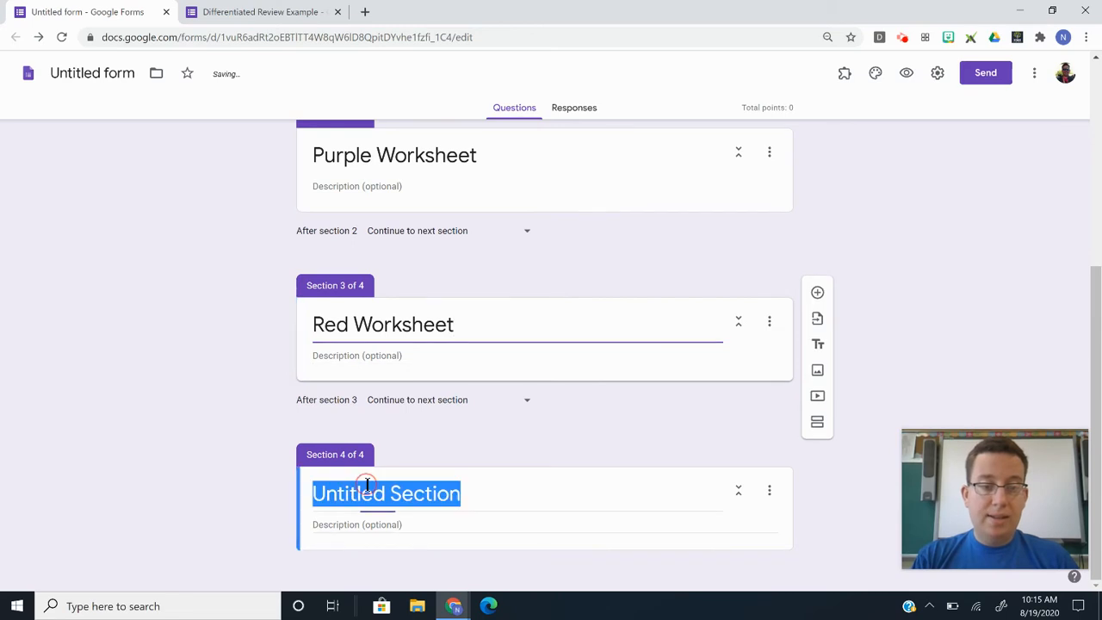
type("Blue Workshee")
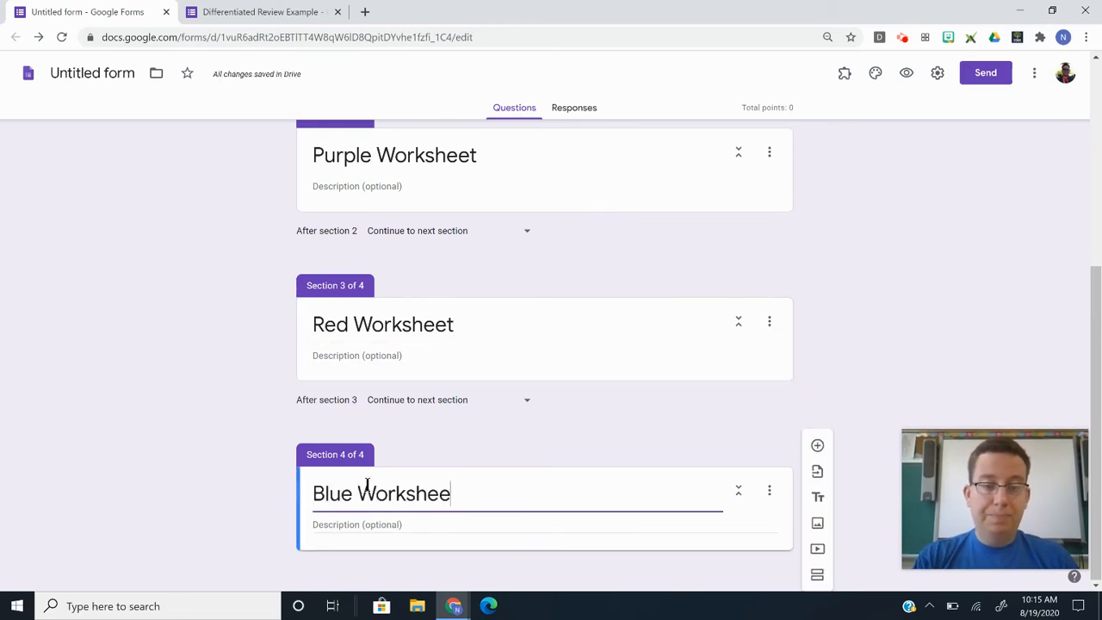
type("t")
left_click(226, 417)
scroll(225, 416, "up", 3)
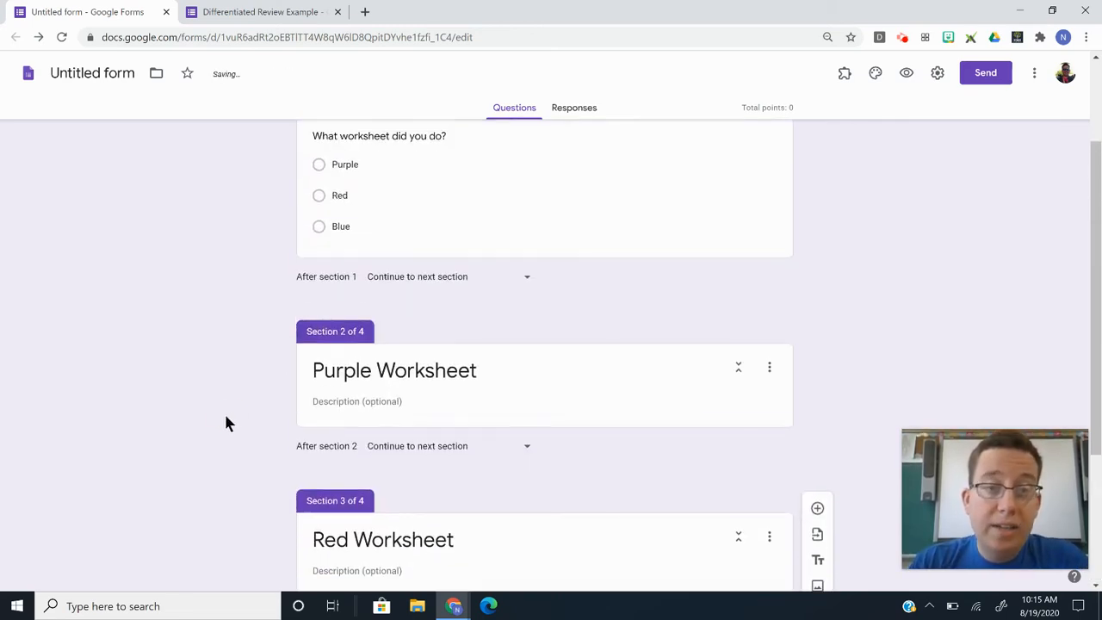
scroll(226, 422, "up", 2)
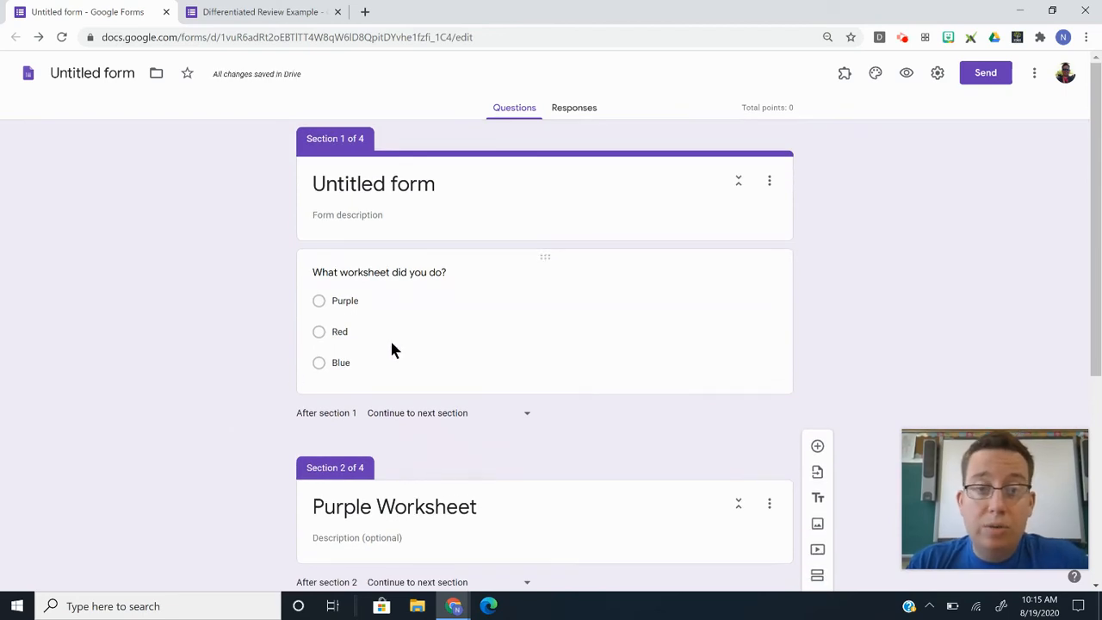
Route Purple, Red and Blue answers to sections 2, 3 and 4, and make the question required.
left_click(412, 332)
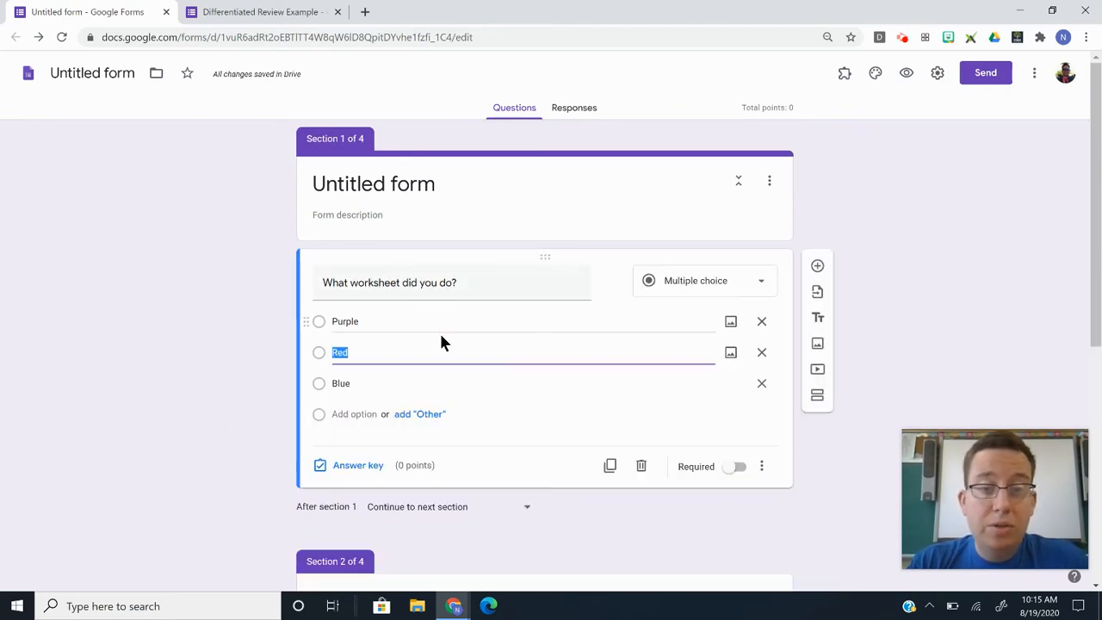
left_click(766, 466)
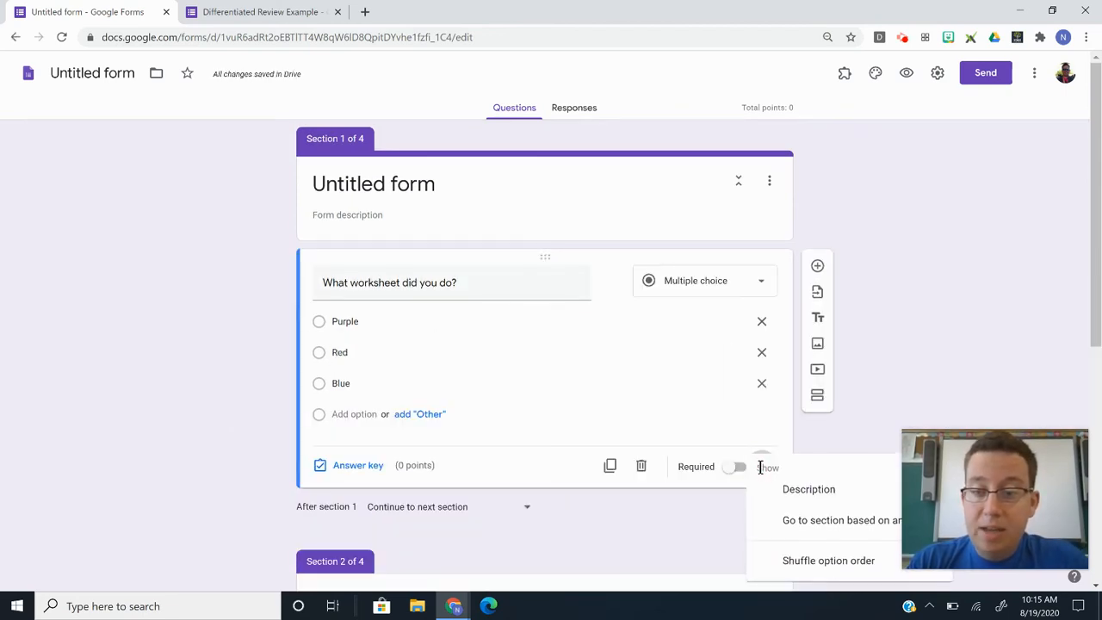
scroll(775, 457, "down", 2)
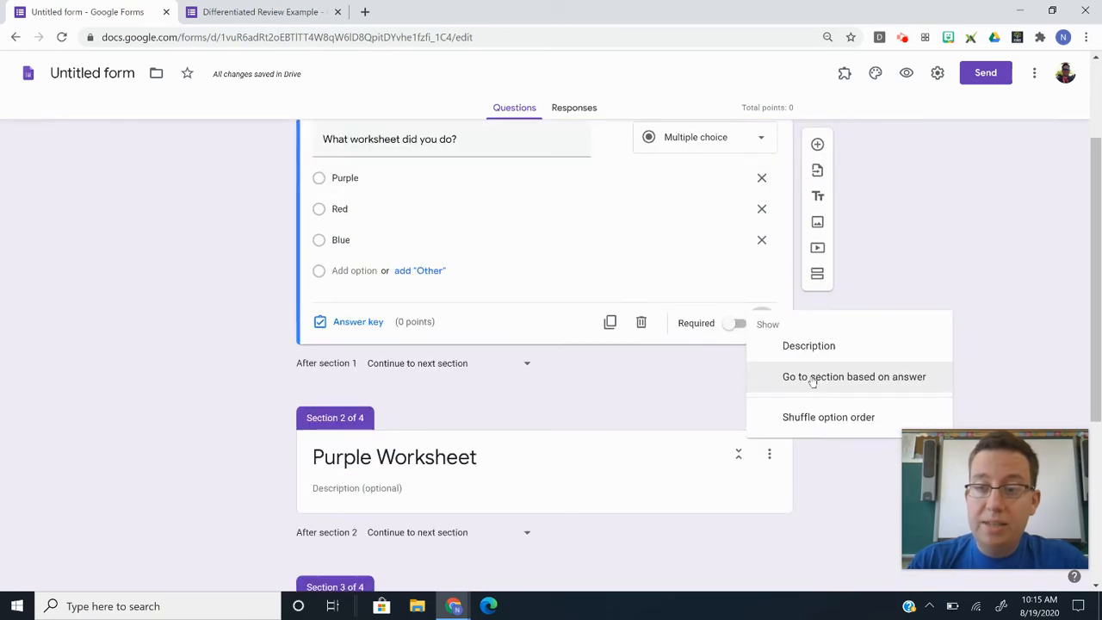
left_click(813, 379)
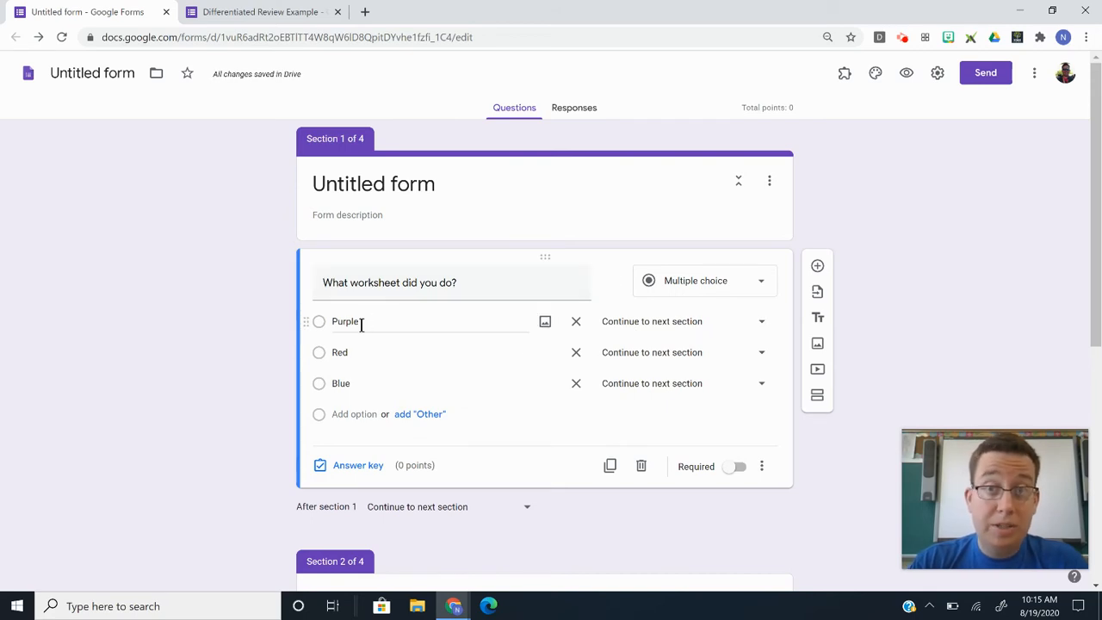
left_click(626, 327)
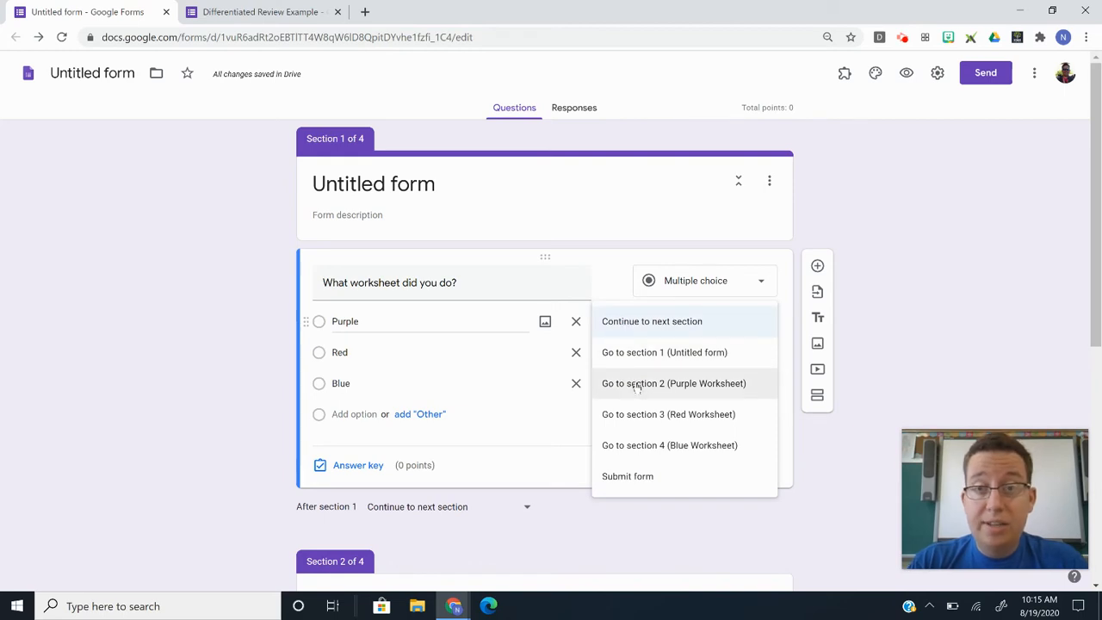
left_click(637, 383)
left_click(634, 352)
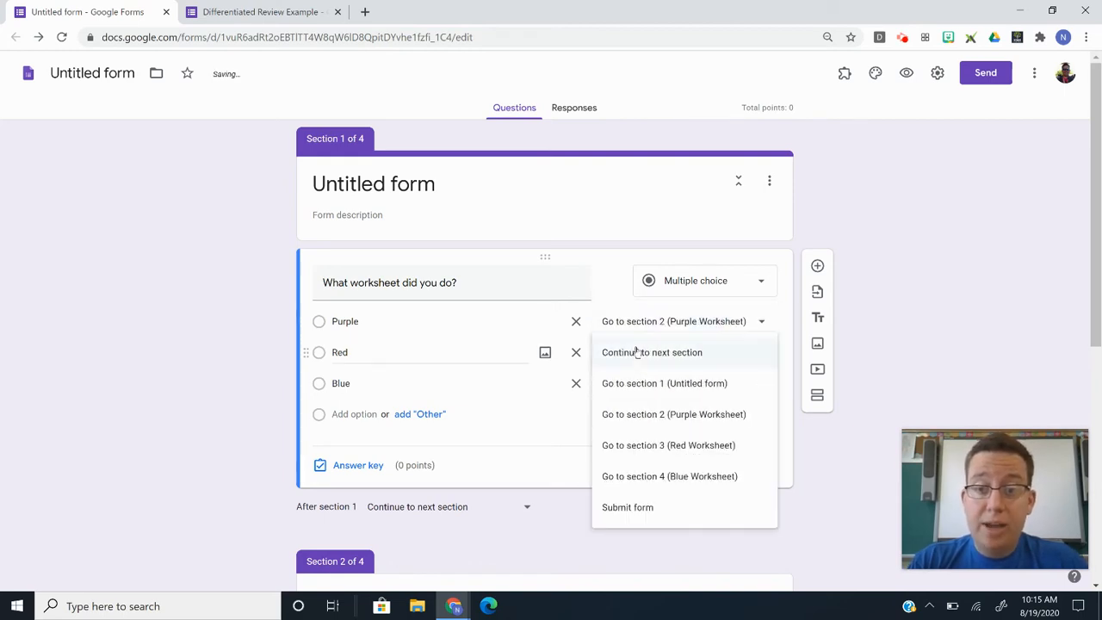
left_click(643, 445)
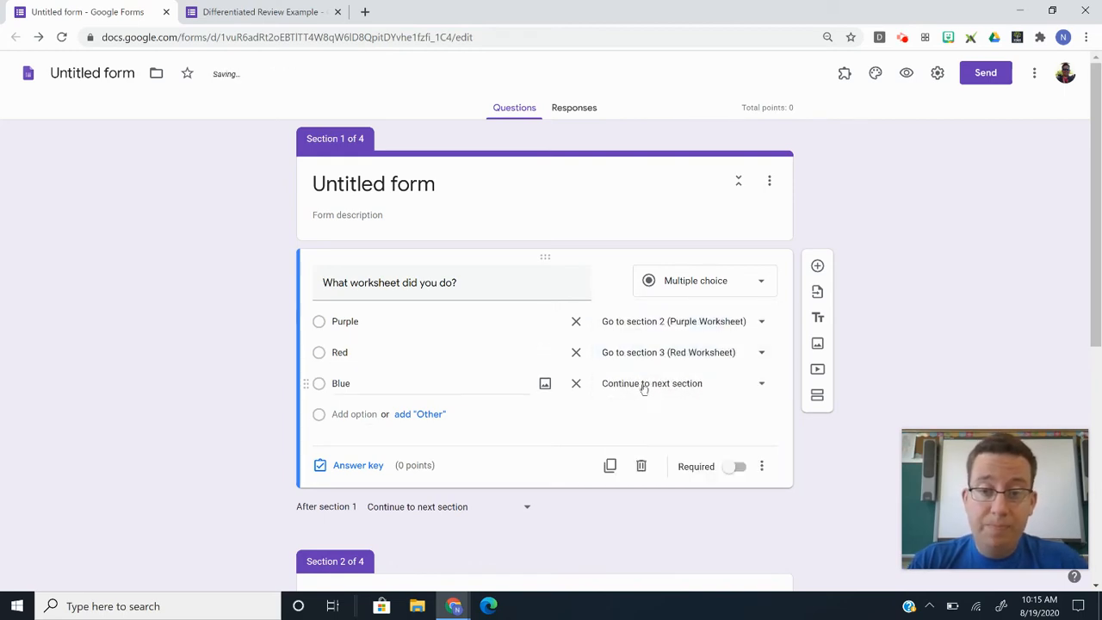
left_click(643, 386)
left_click(645, 507)
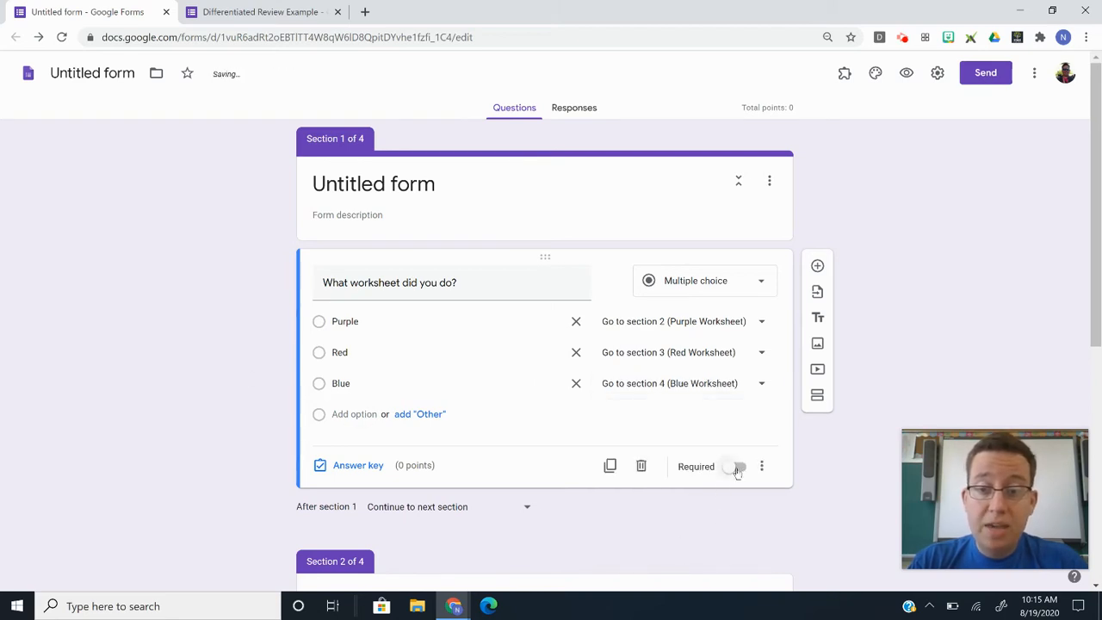
left_click(738, 469)
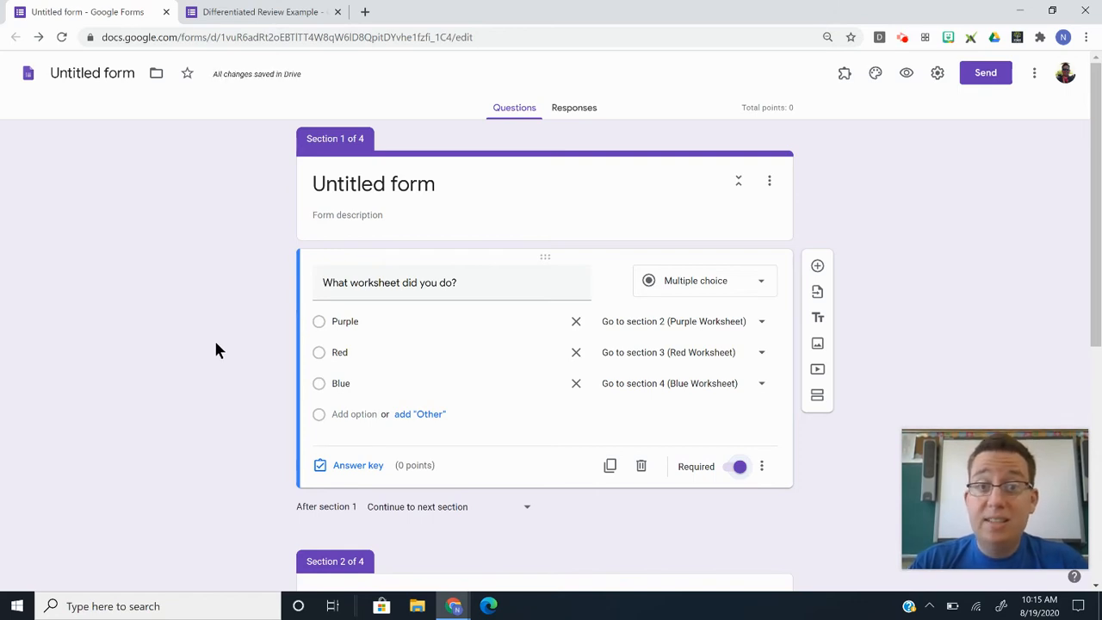
scroll(219, 358, "down", 1)
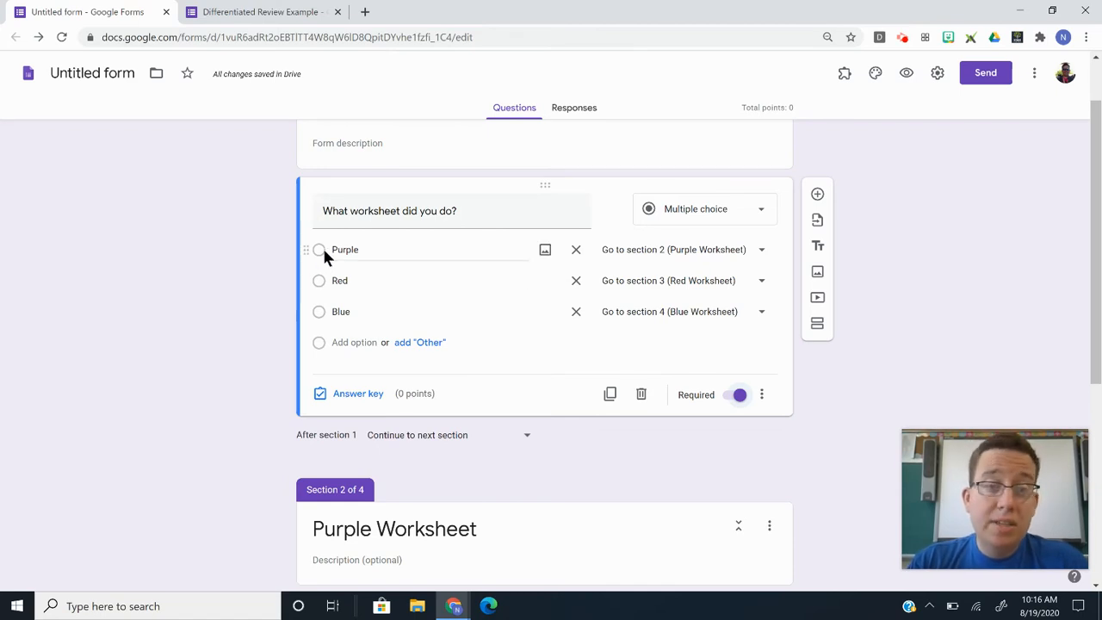
Set the Purple (section 2) and Red (section 3) Worksheet sections to end with Submit form.
scroll(256, 374, "down", 3)
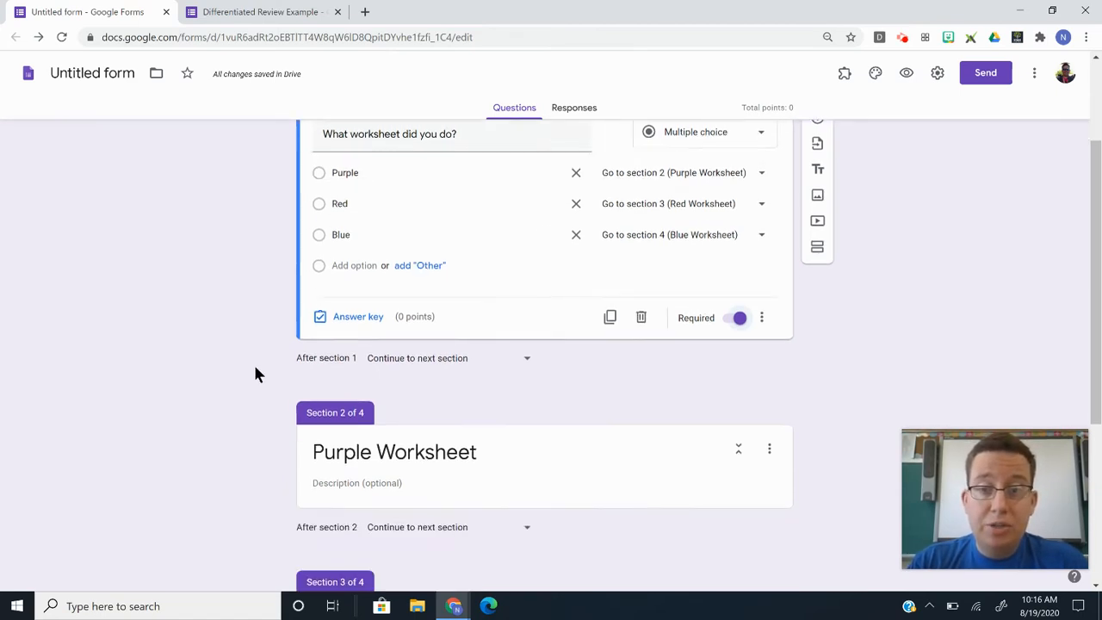
scroll(256, 374, "down", 1)
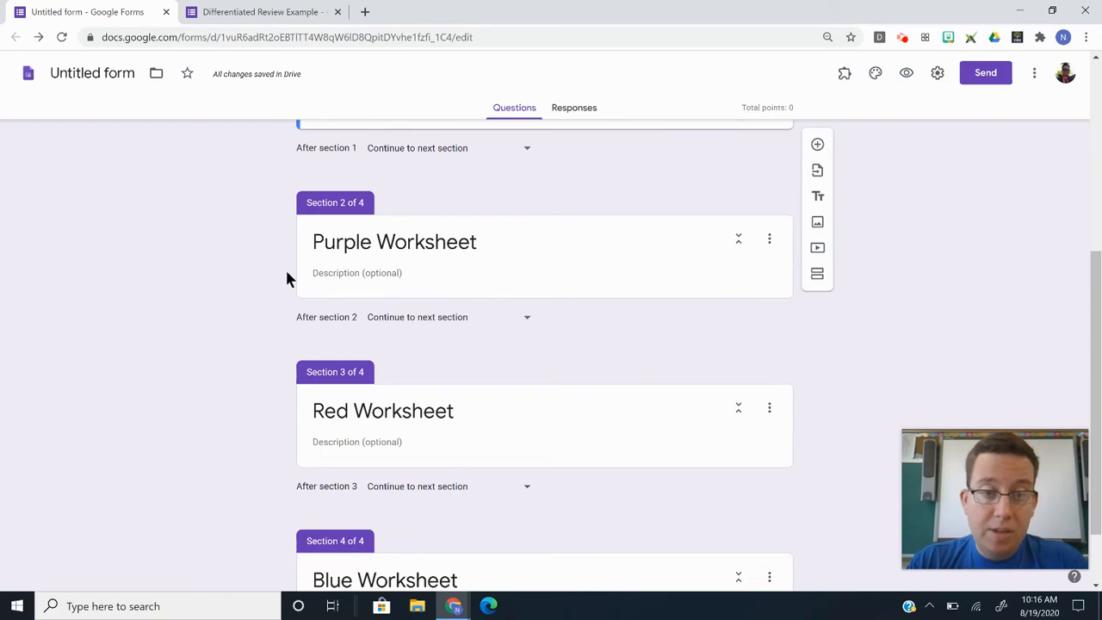
left_click(454, 318)
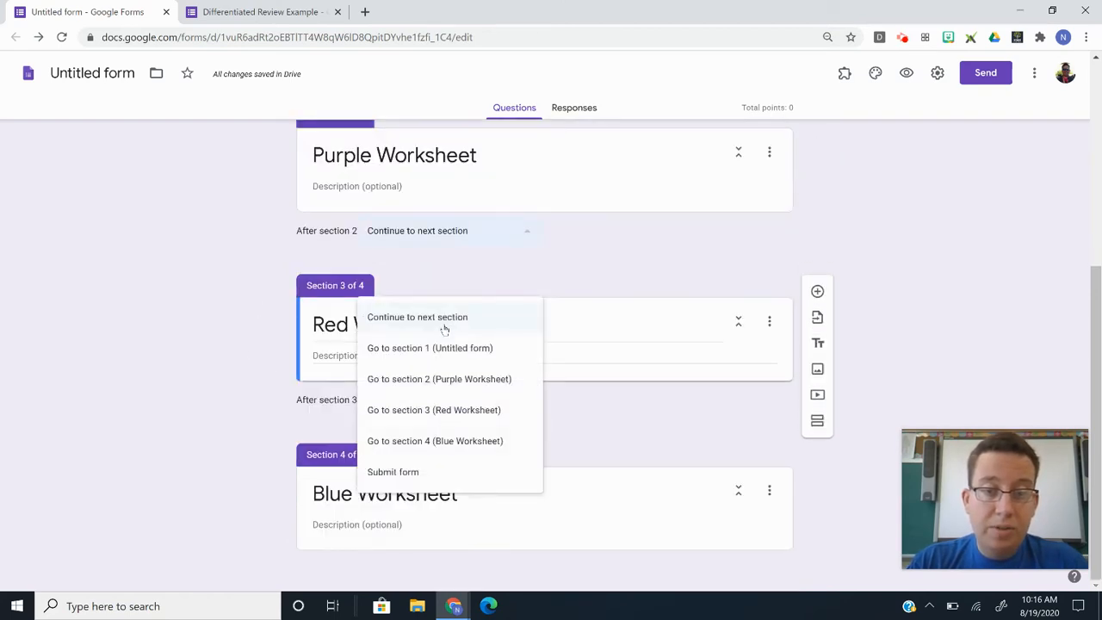
left_click(385, 473)
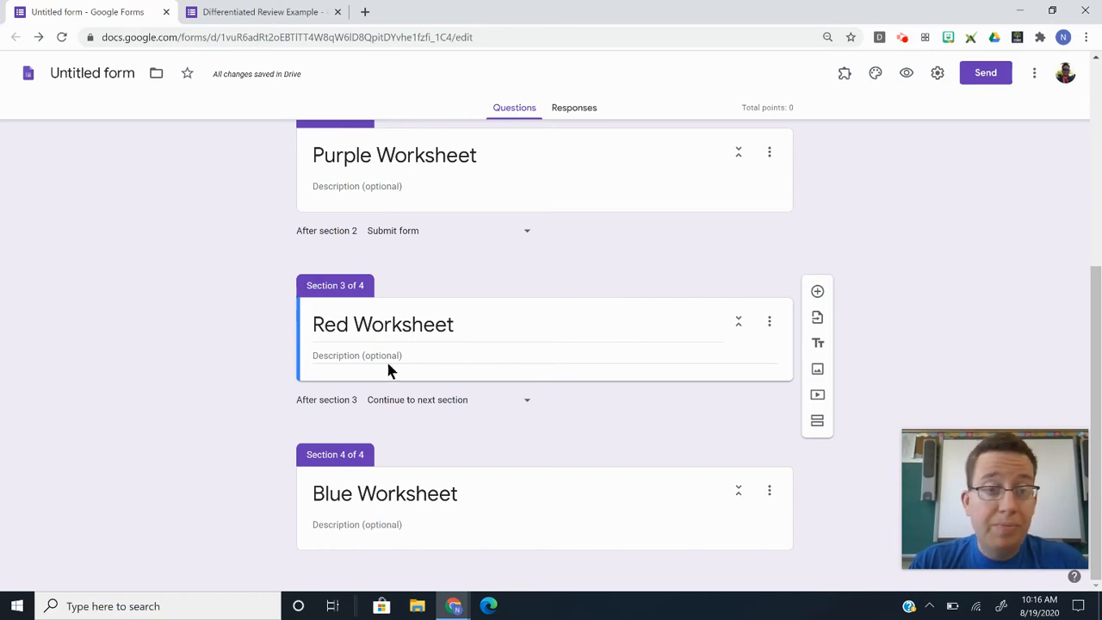
left_click(387, 401)
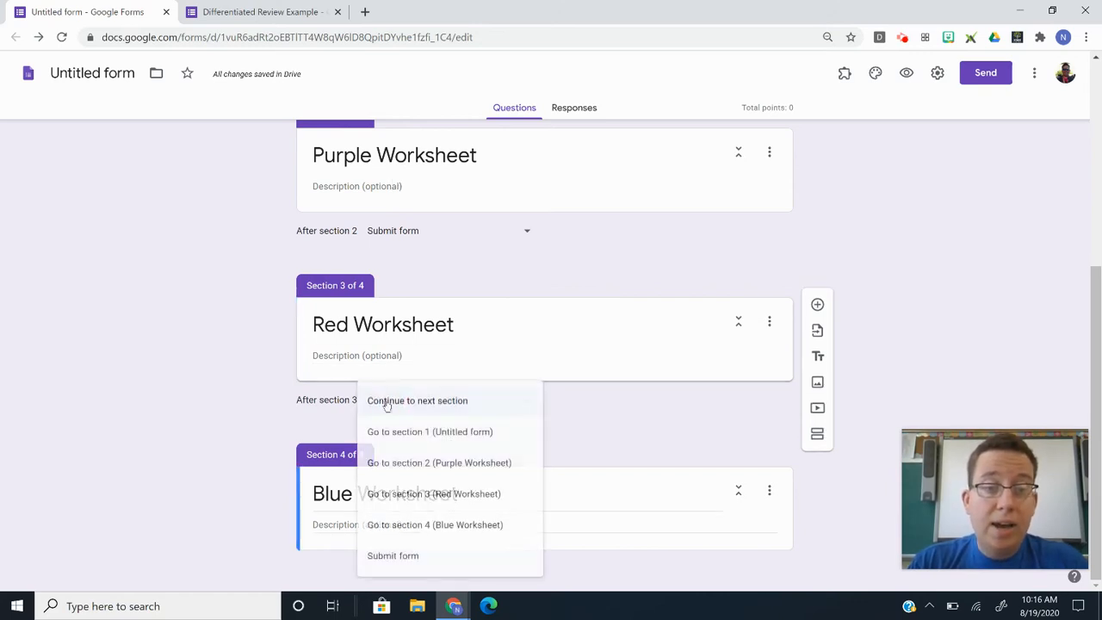
left_click(411, 554)
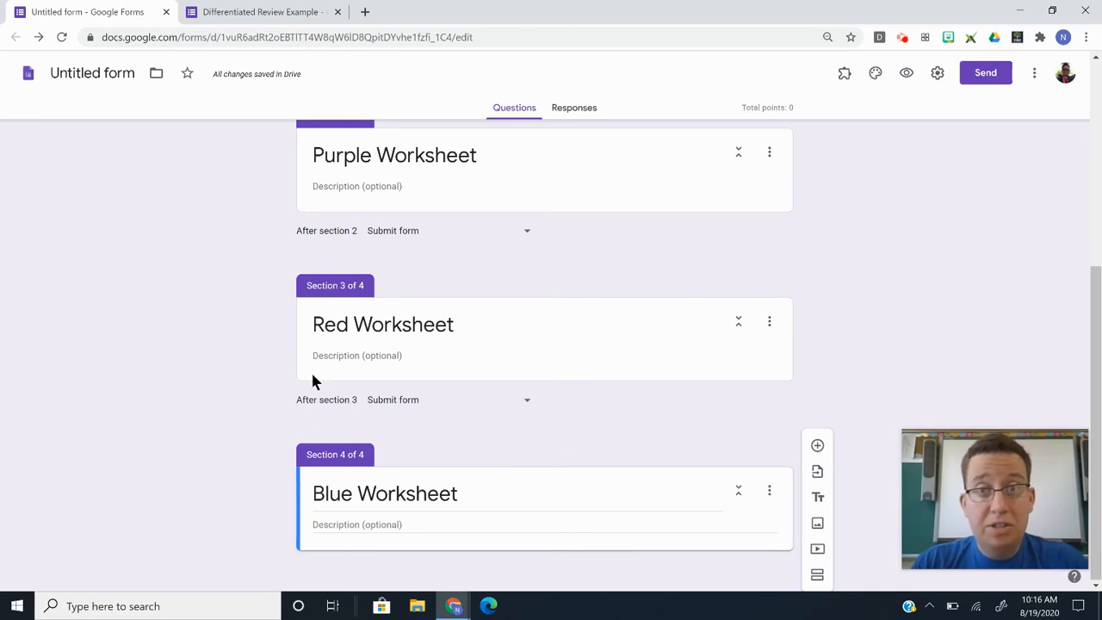
Add a question titled 'Answer to Question #3' to the Purple Worksheet section.
scroll(189, 388, "up", 2)
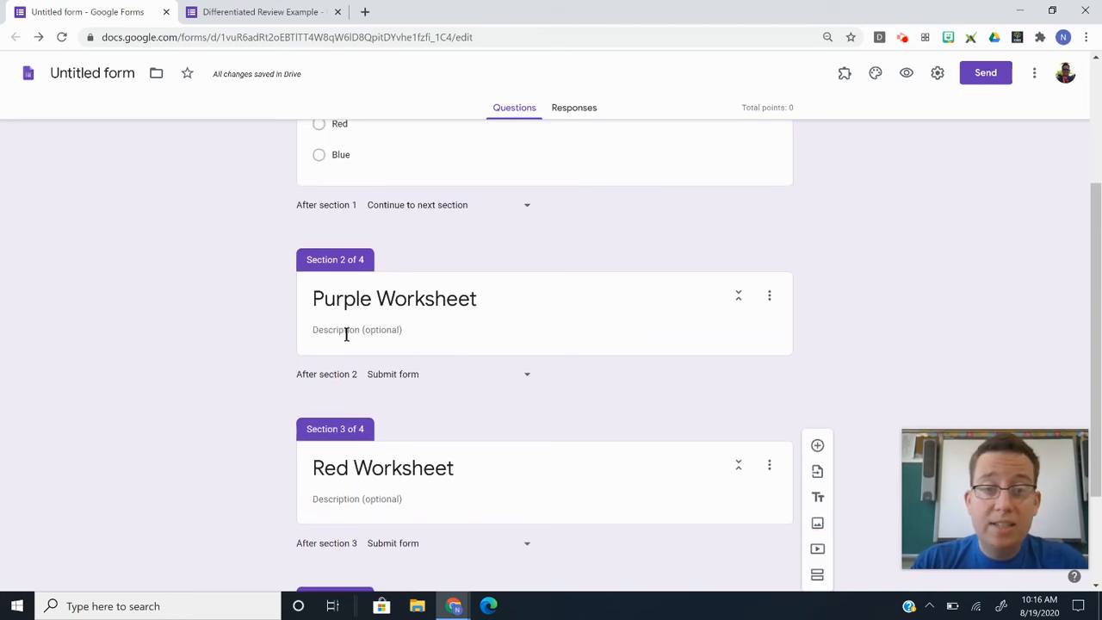
left_click(347, 329)
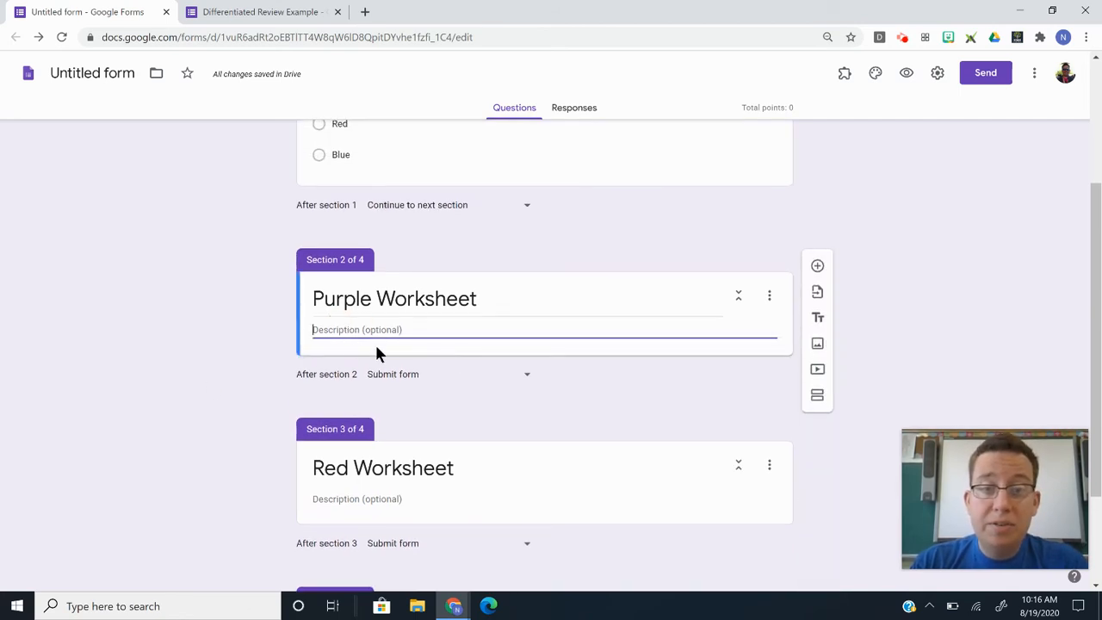
left_click(818, 266)
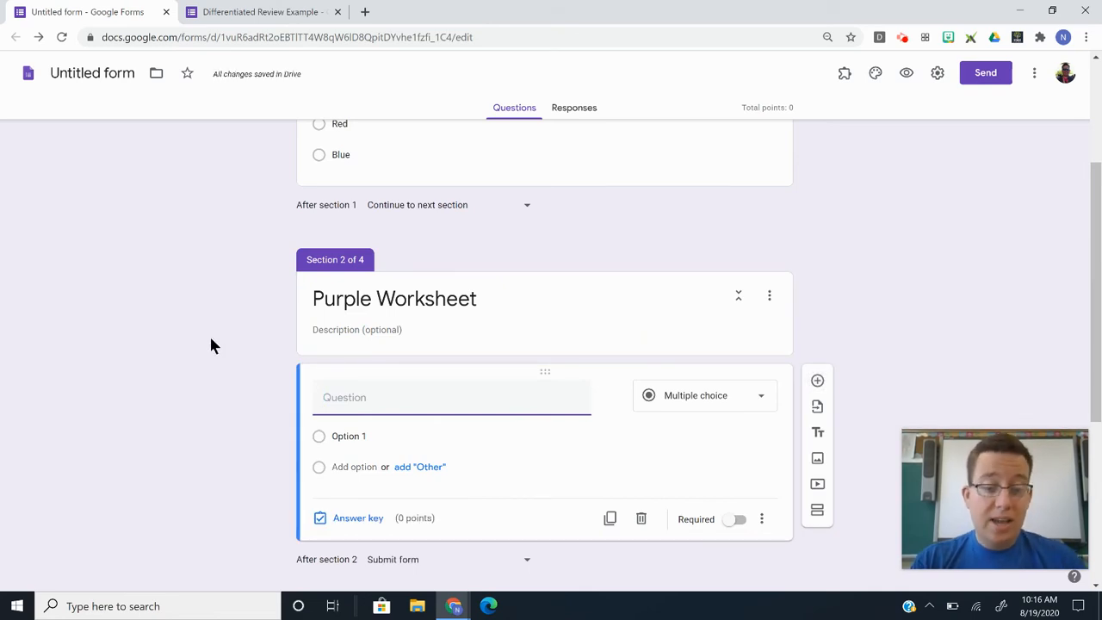
type("Answer to Que")
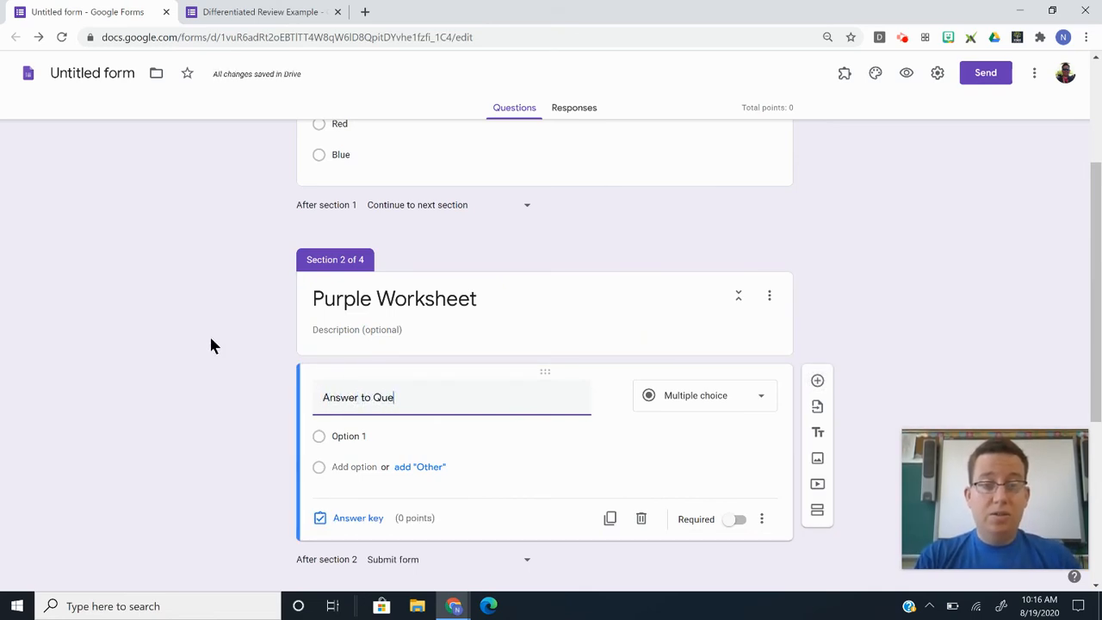
type("stion #3")
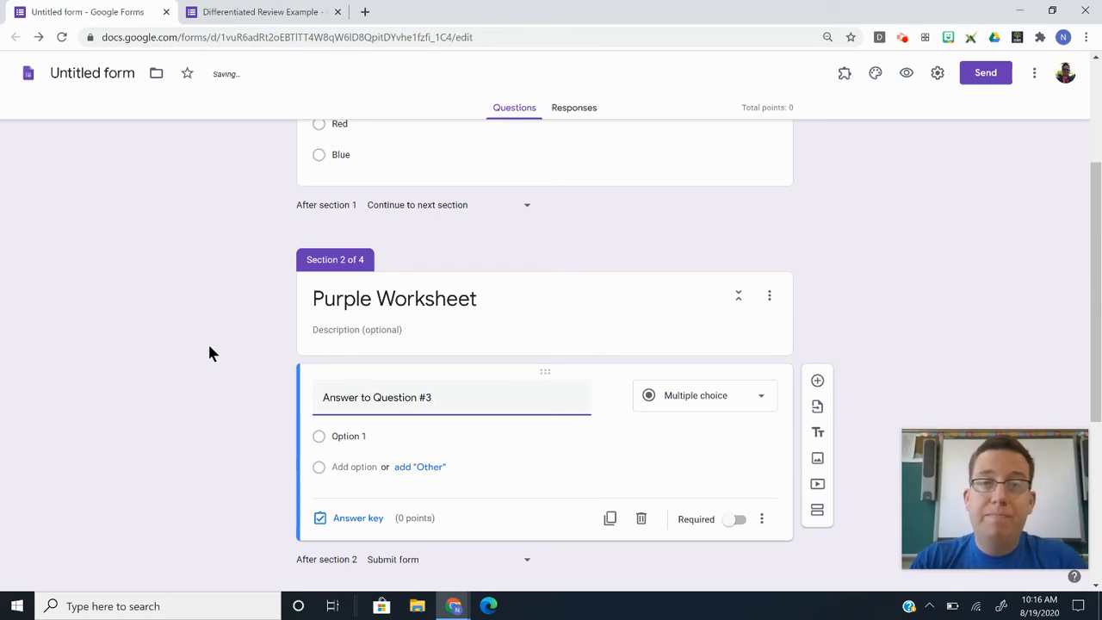
left_click(209, 348)
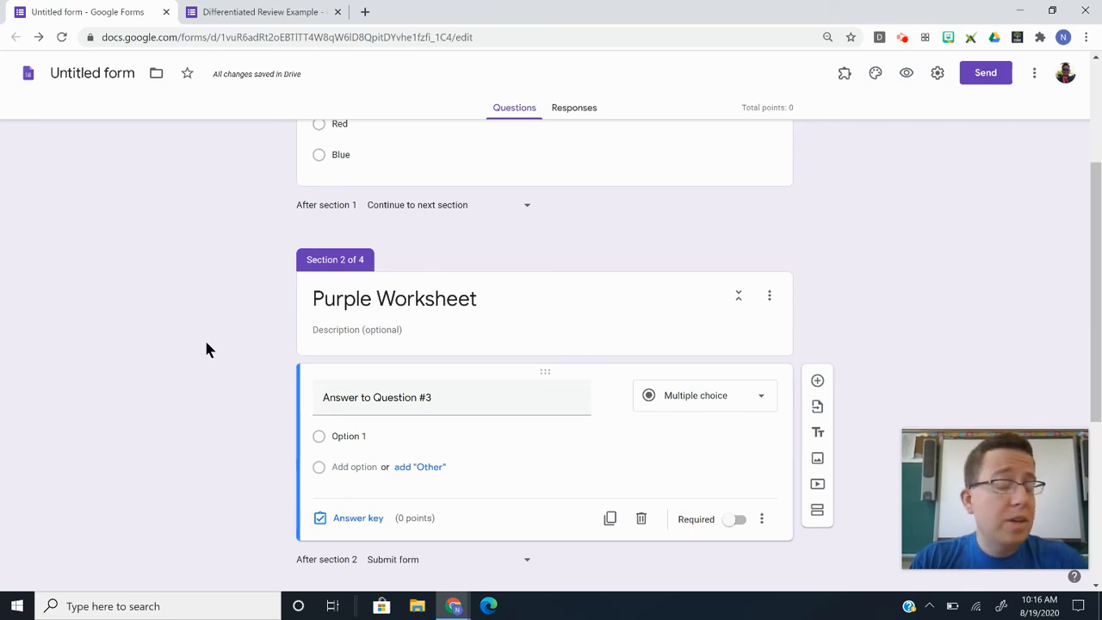
Change the Answer to Question #3 type to Short answer.
scroll(207, 349, "down", 1)
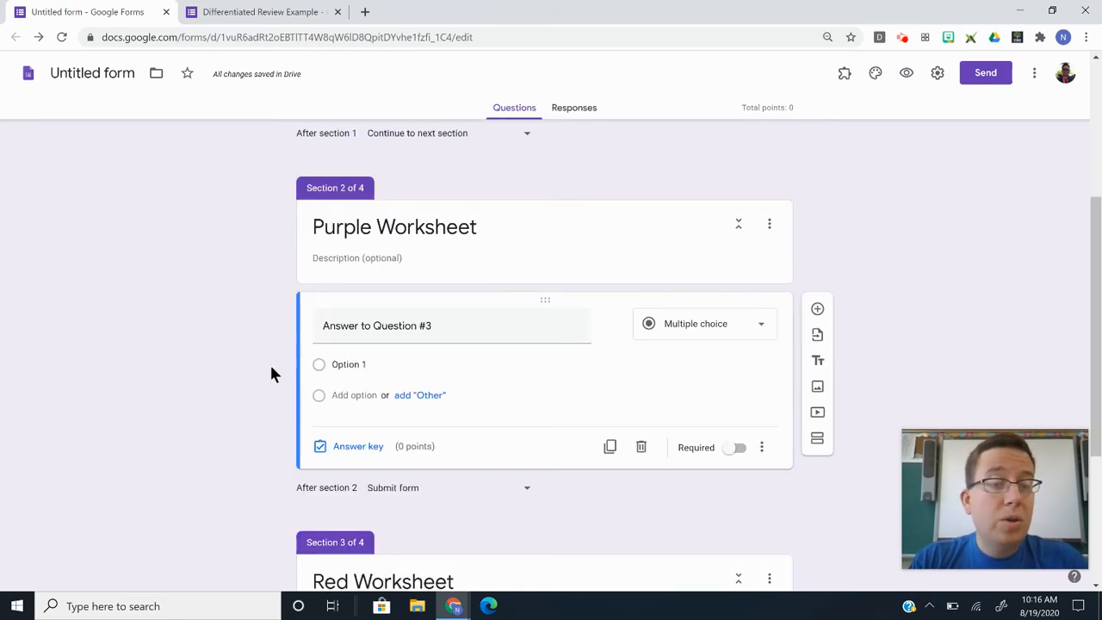
left_click(661, 334)
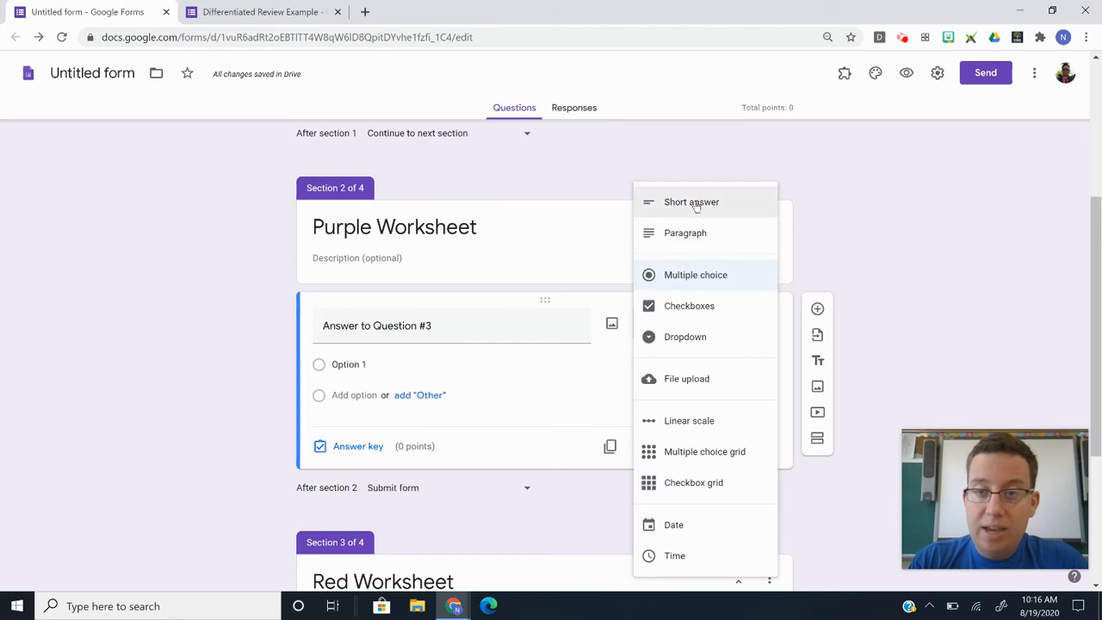
left_click(696, 203)
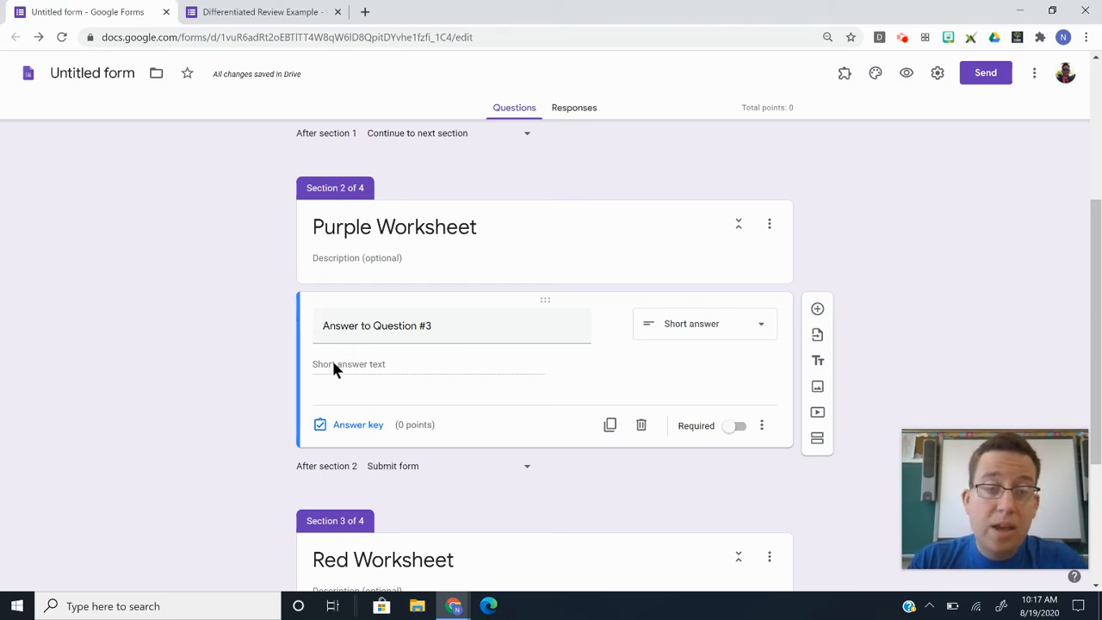
Describe the Purple Worksheet section as 'Type in the solution to the equation, do not type in the x =.'.
left_click(373, 258)
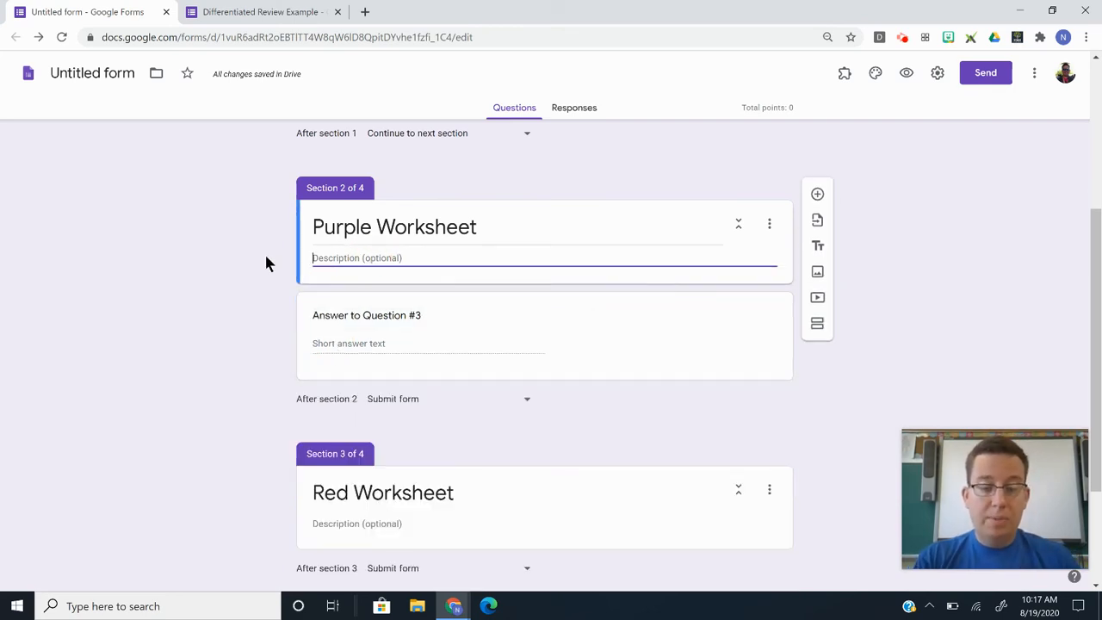
type("Type in the solu")
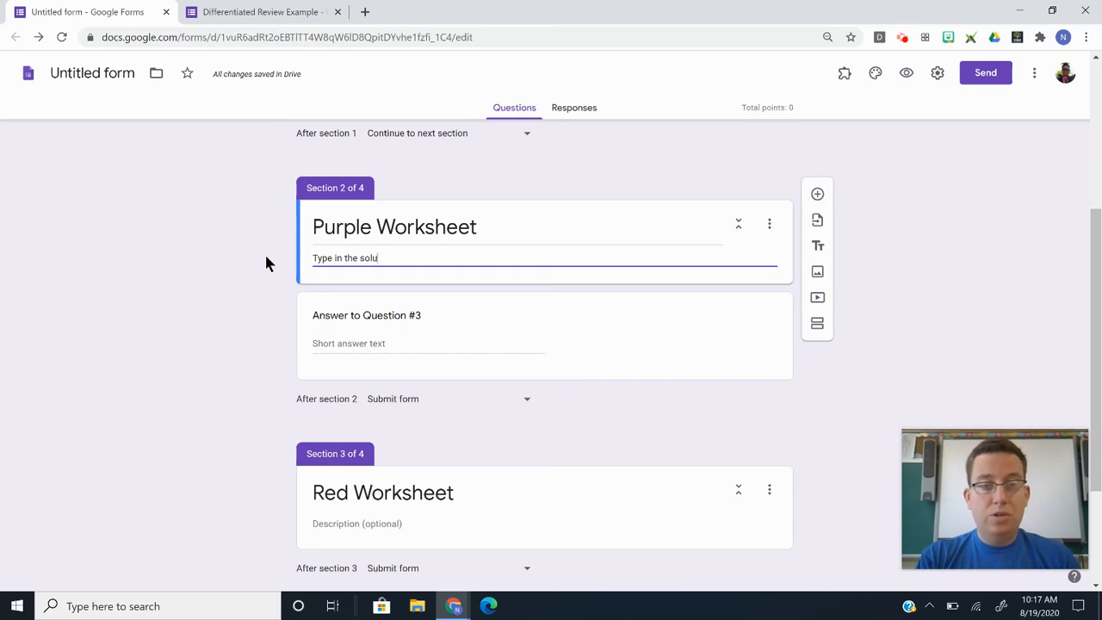
type("tion to the equation")
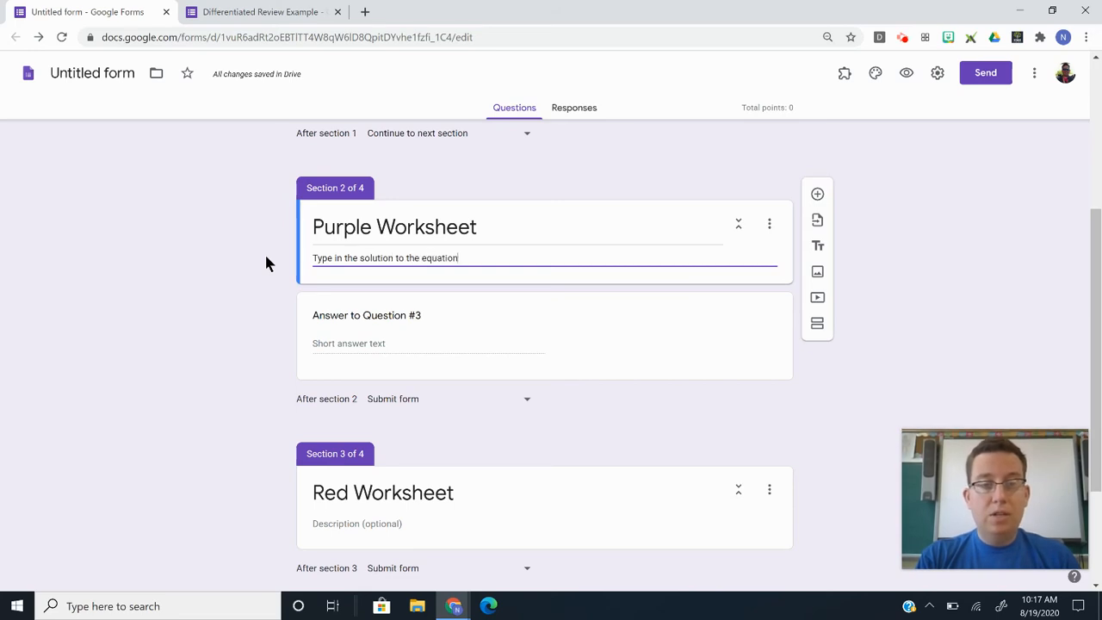
type(", do not type in ")
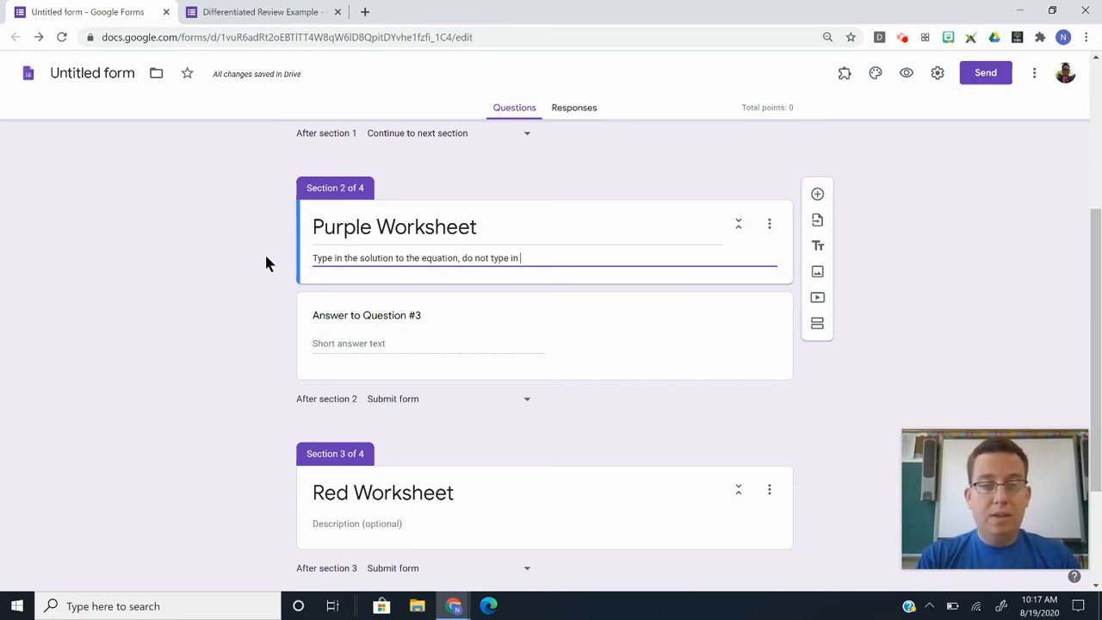
type("the x =")
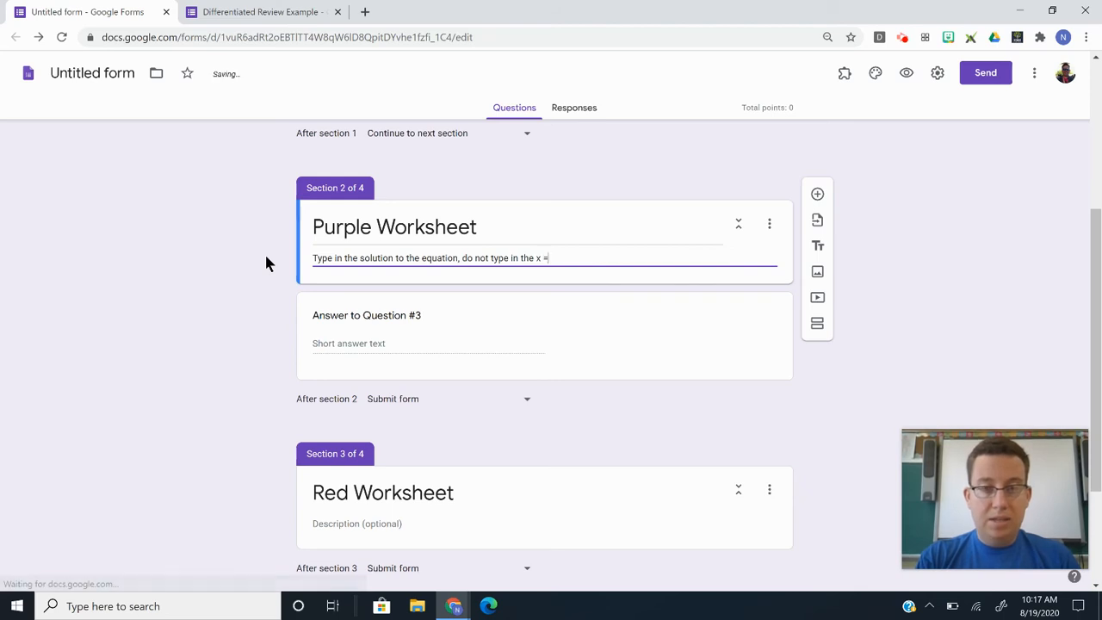
type(".")
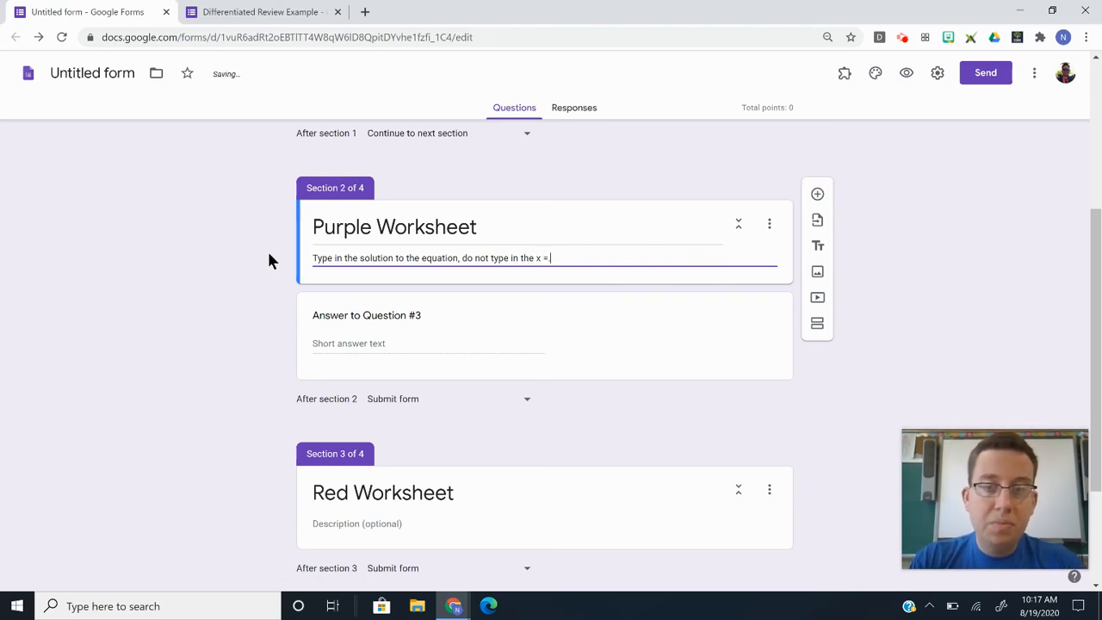
left_click(269, 254)
left_click(341, 358)
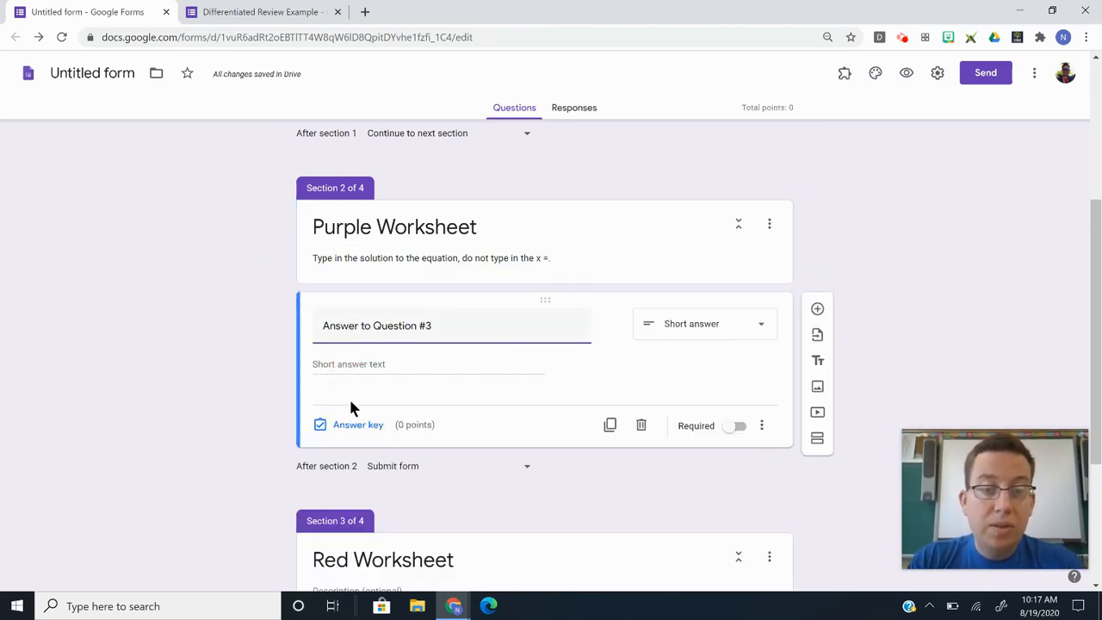
Set 123 as the 1-point correct answer for Answer to Question #3 and make it required.
left_click(357, 424)
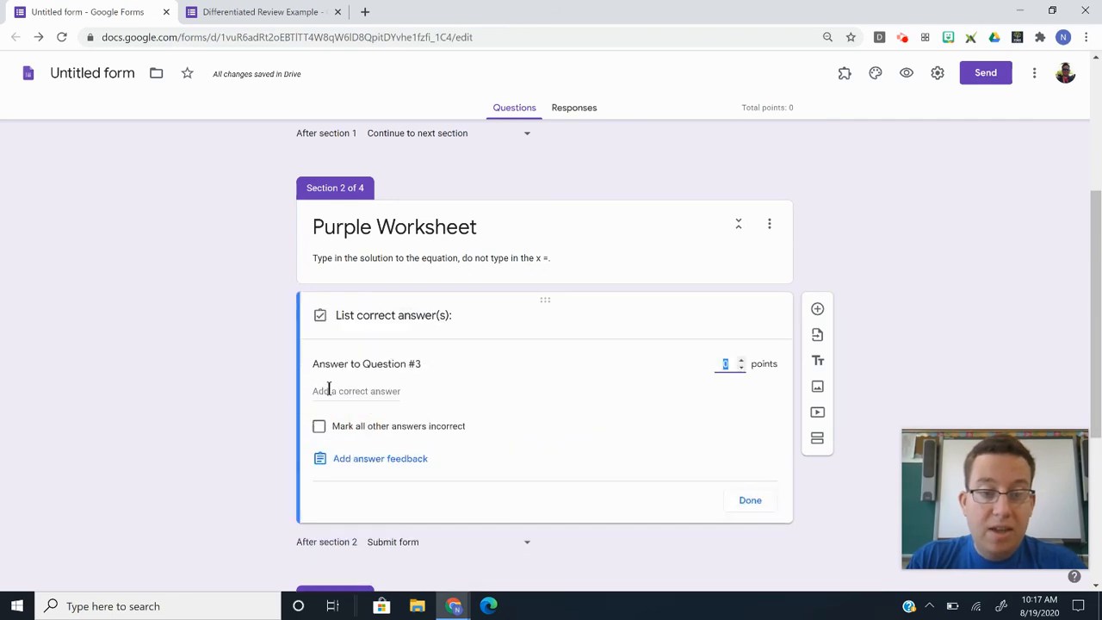
left_click(337, 392)
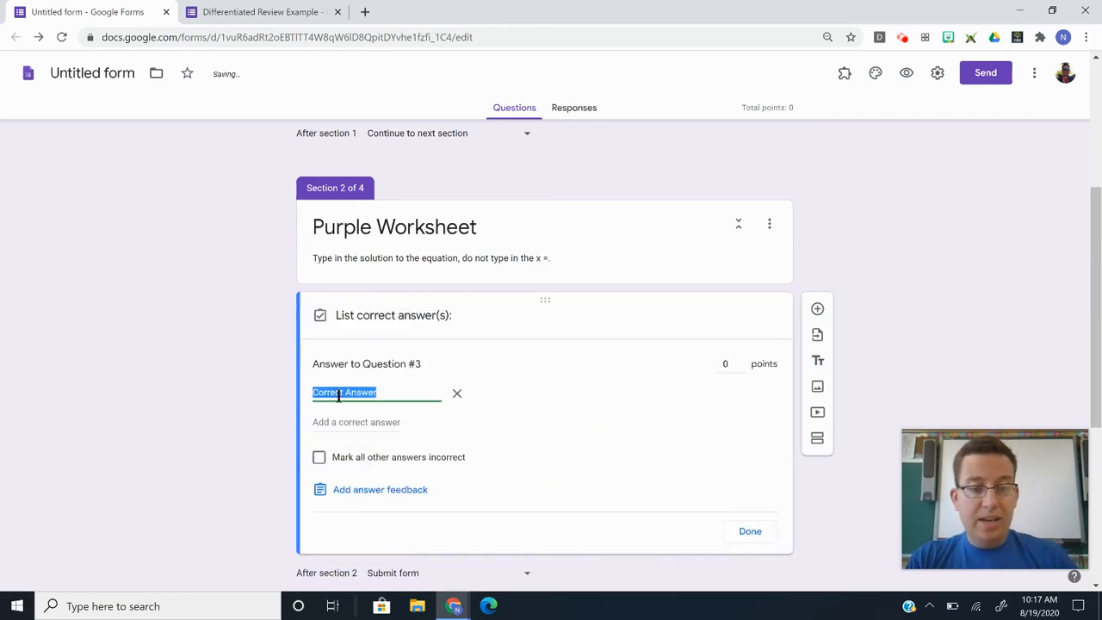
type("123")
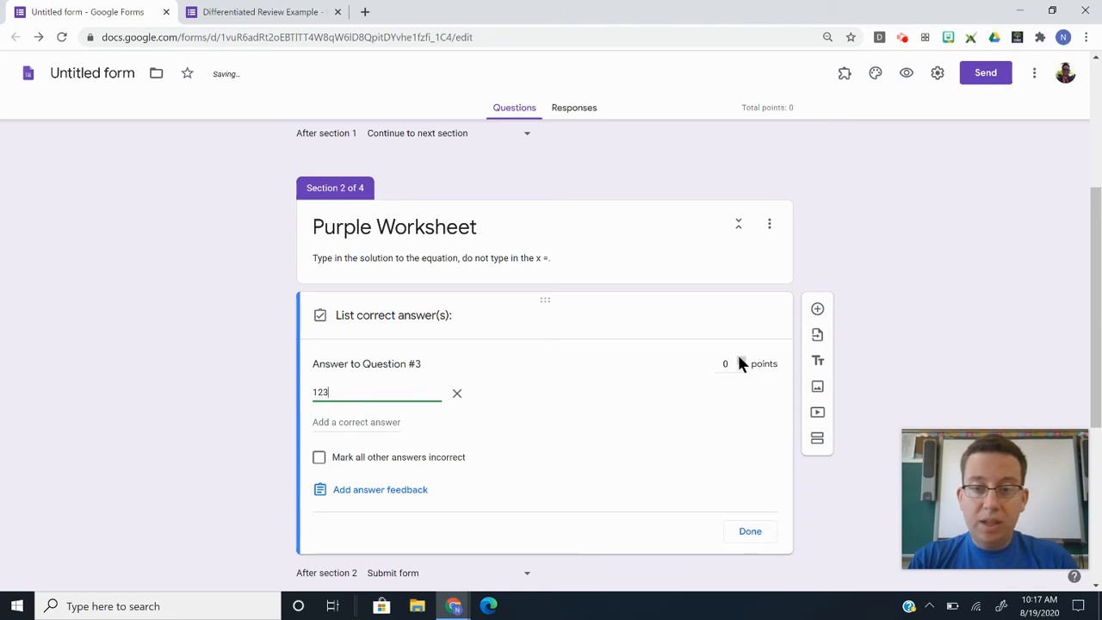
left_click(738, 360)
scroll(209, 365, "down", 1)
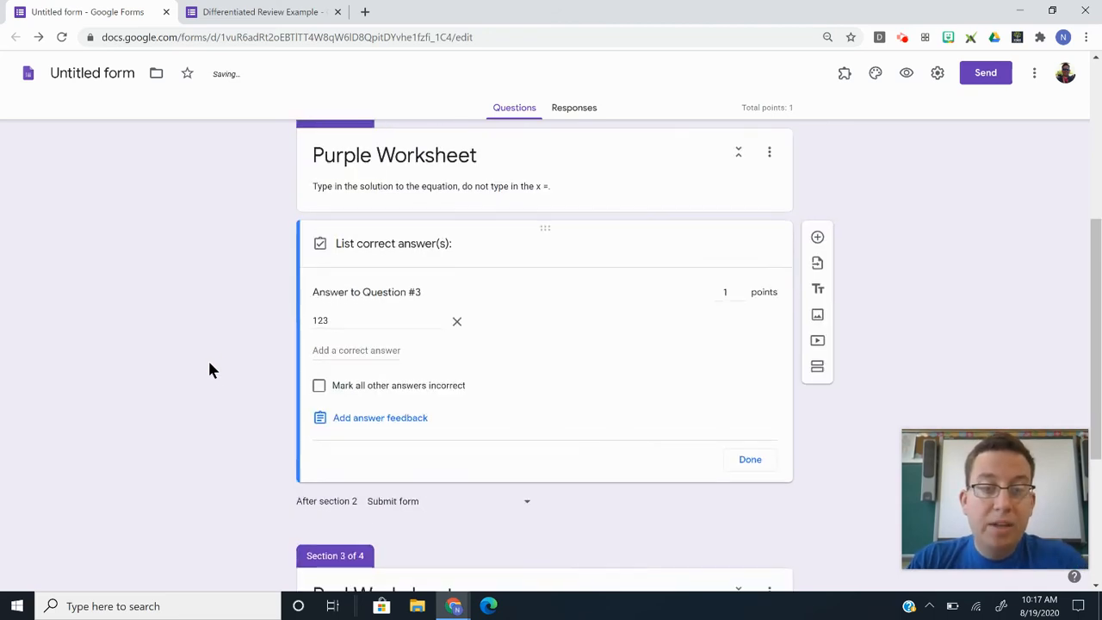
left_click(343, 350)
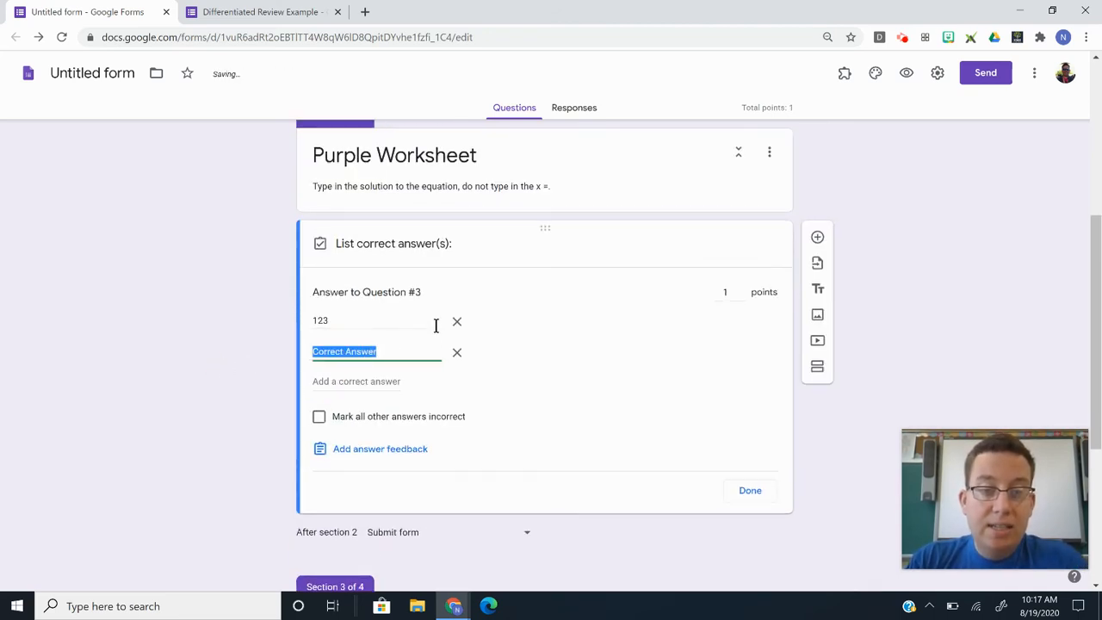
left_click(214, 343)
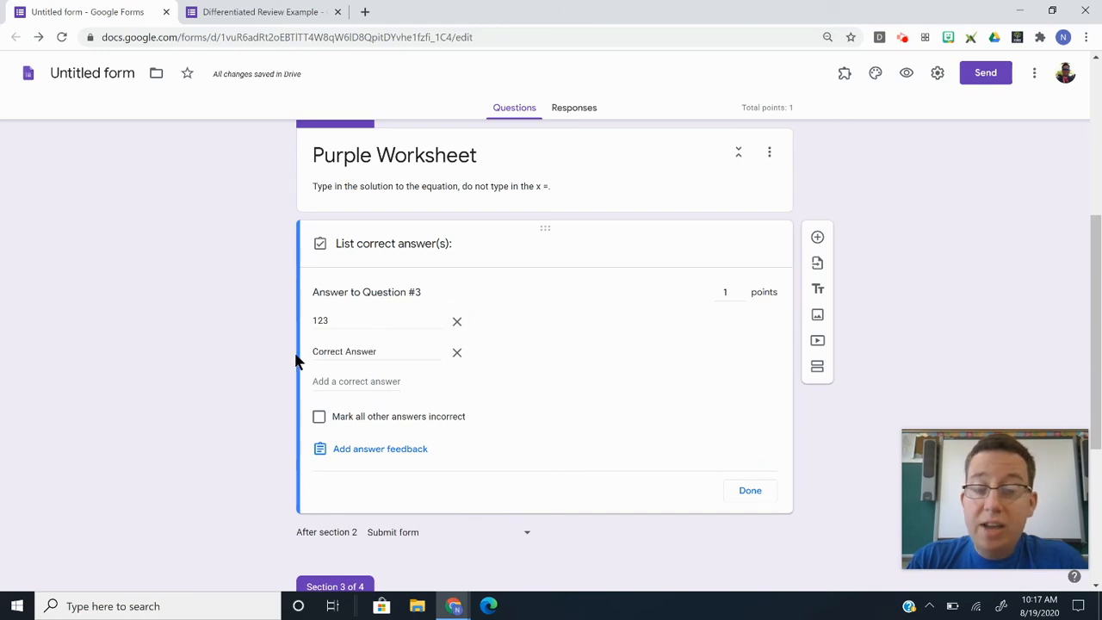
left_click(458, 352)
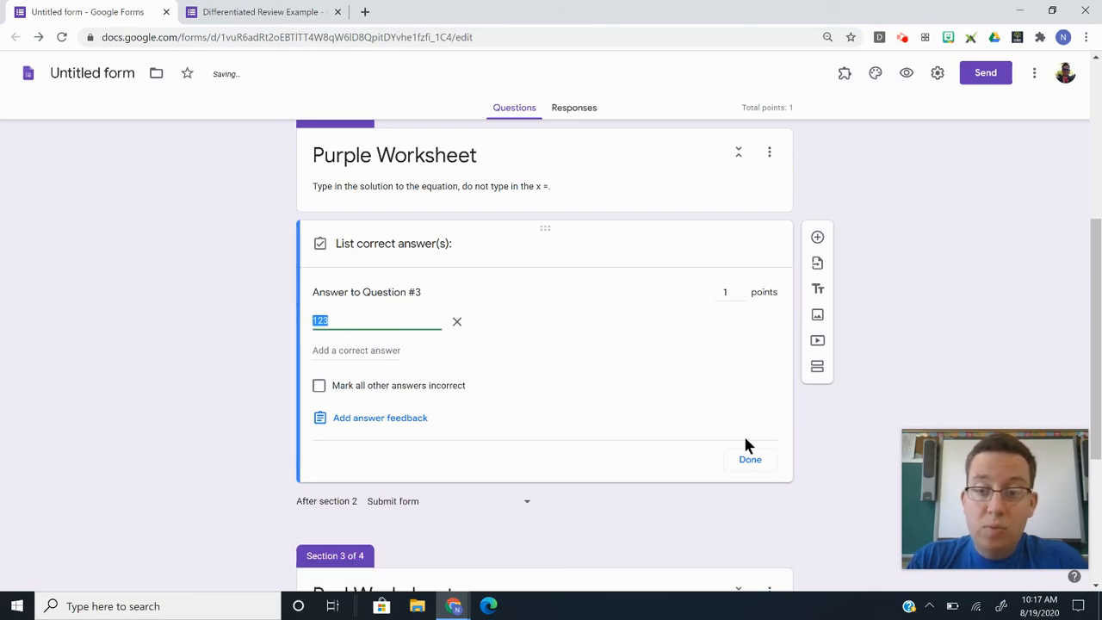
left_click(748, 457)
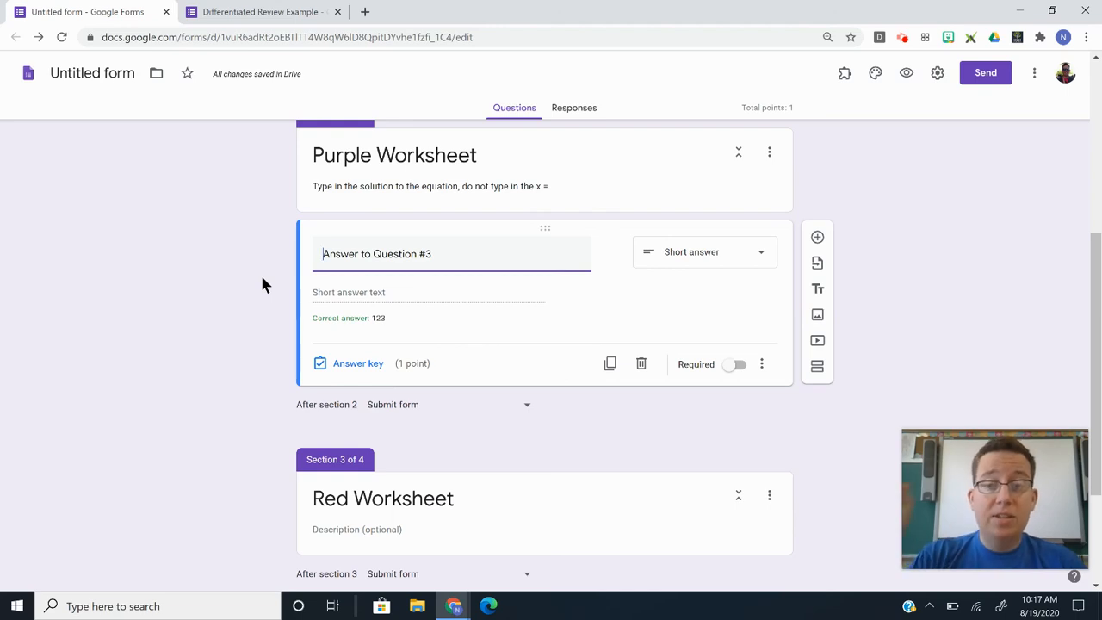
left_click(738, 365)
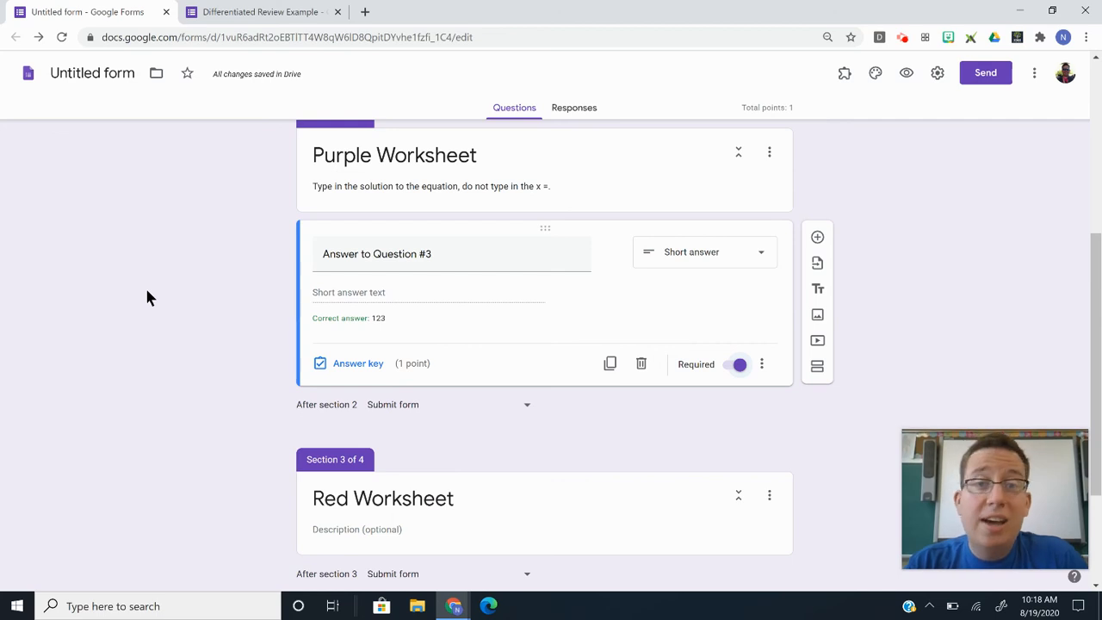
scroll(146, 297, "up", 2)
scroll(147, 297, "down", 1)
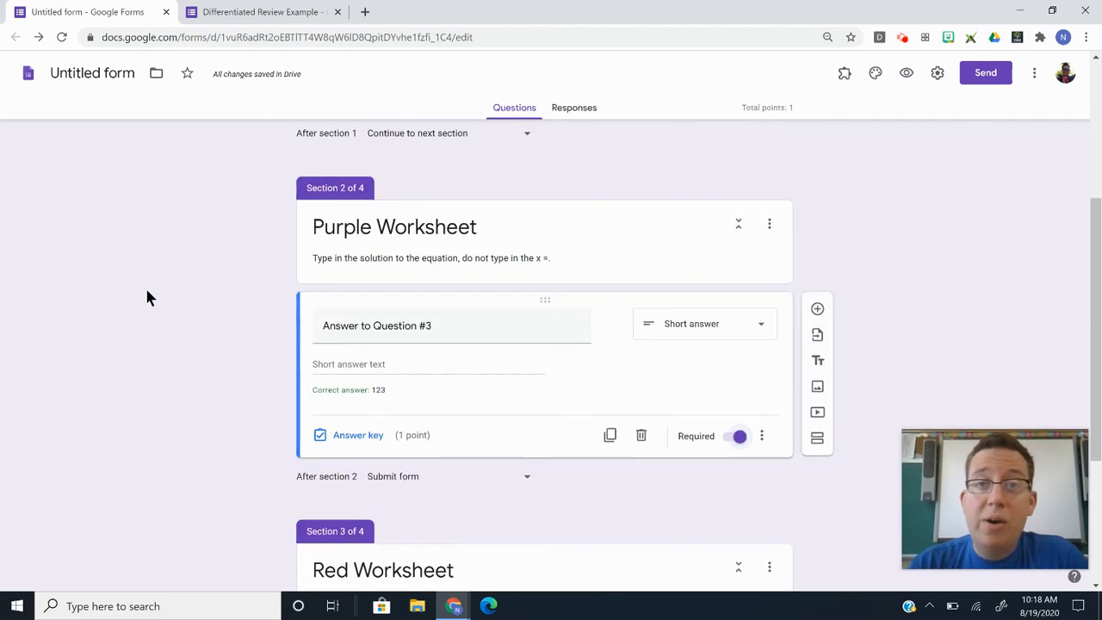
scroll(146, 297, "down", 1)
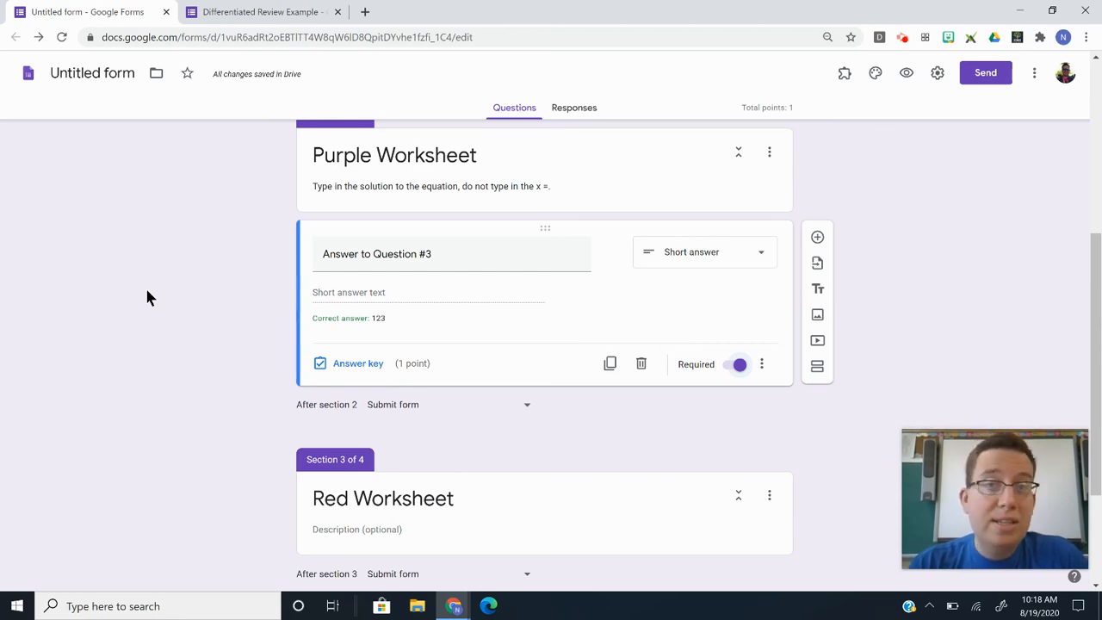
scroll(146, 297, "down", 1)
scroll(147, 297, "up", 2)
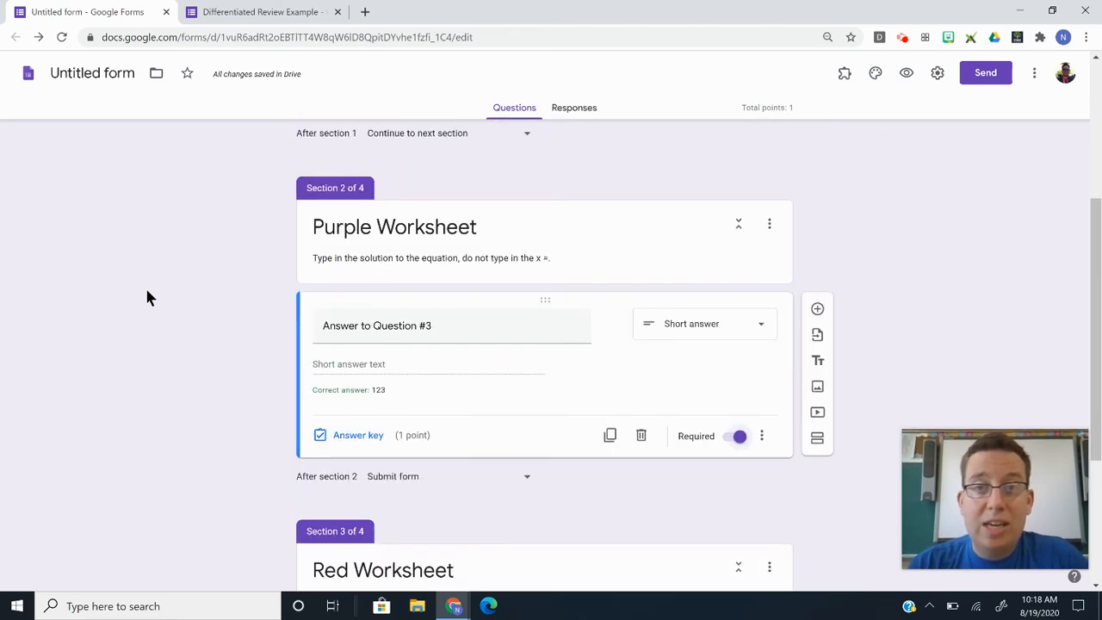
scroll(148, 289, "up", 3)
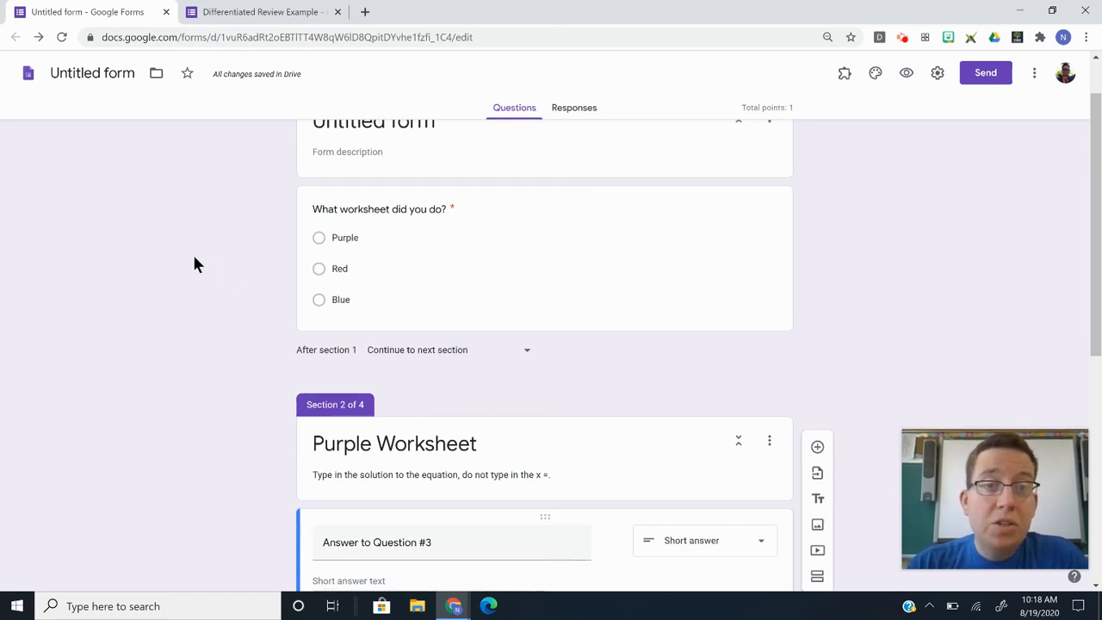
scroll(193, 263, "up", 1)
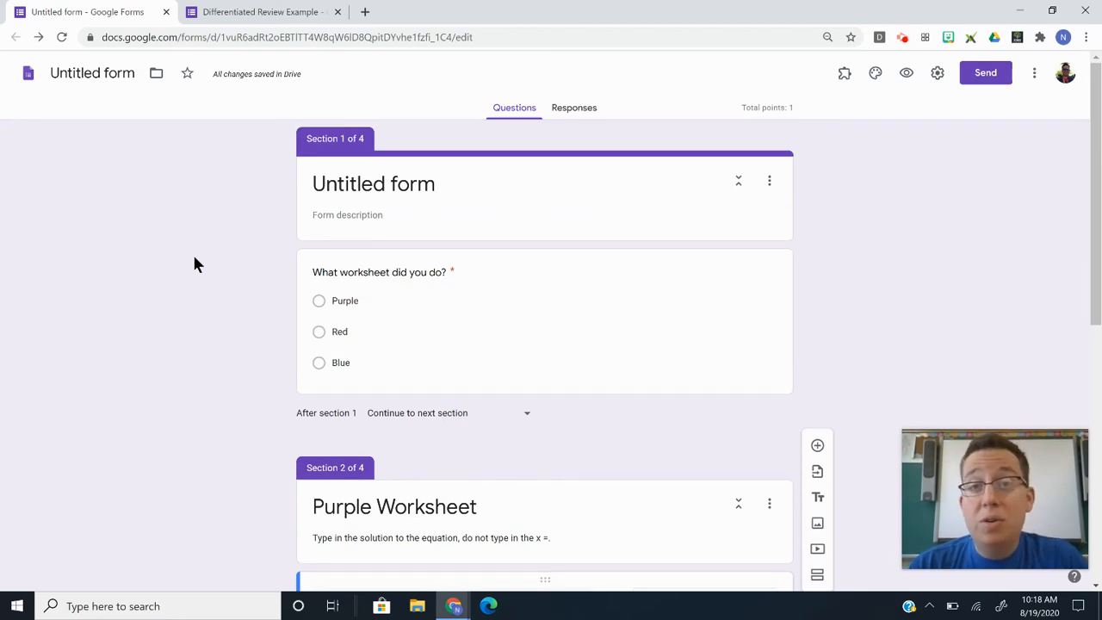